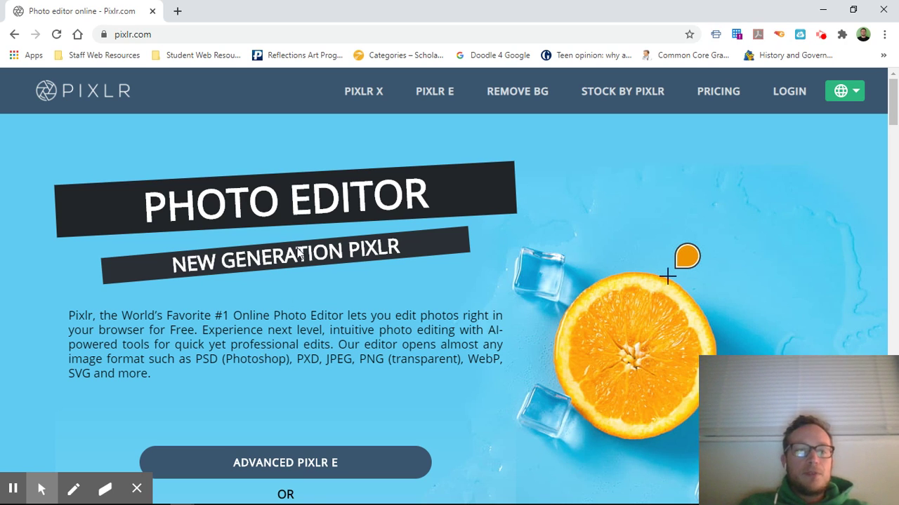
# Step: Open the Pixlr E editor via the ADVANCED PIXLR E link on pixlr.com
pyautogui.scroll(-1, 215, 188)
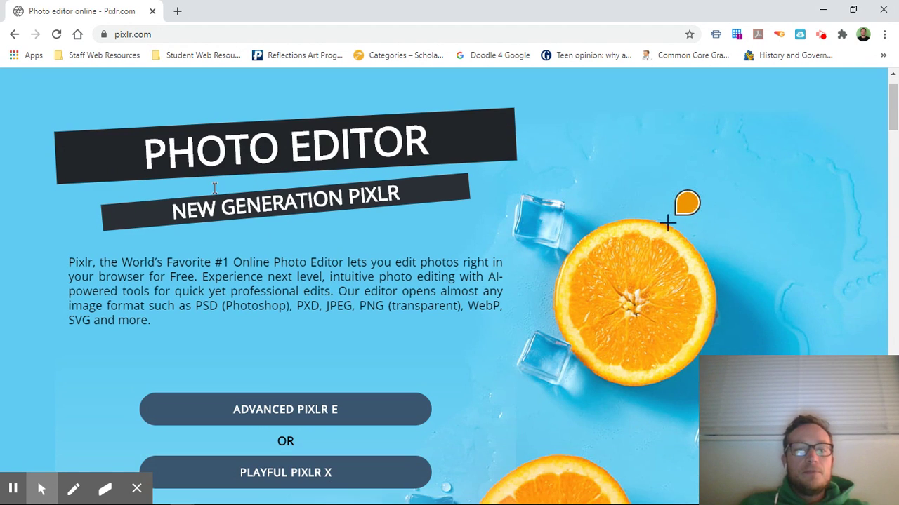
pyautogui.click(328, 410)
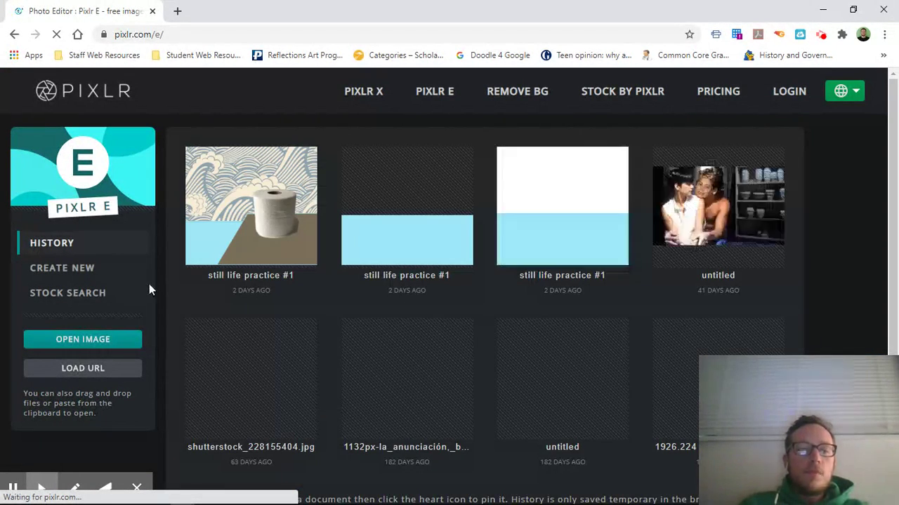
# Step: Create a new Full HD 1920×1080 image named 'Practice Background #1'
pyautogui.click(82, 268)
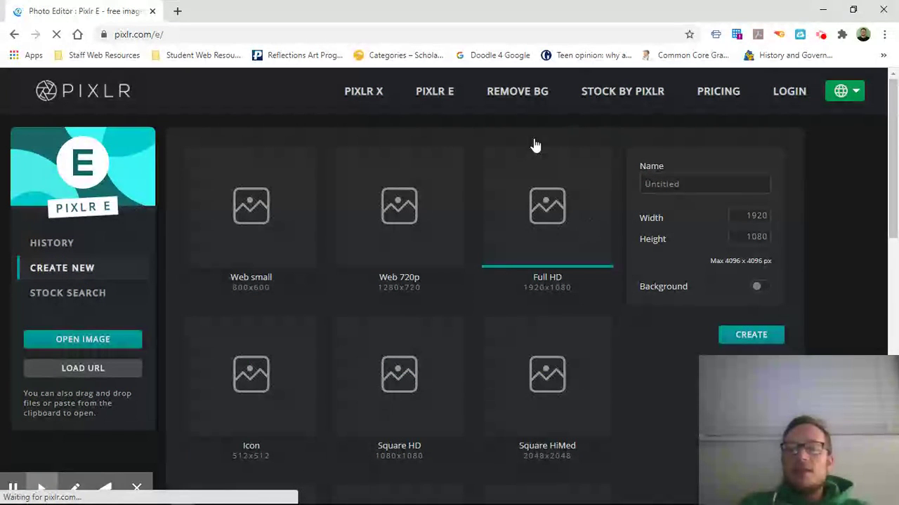
pyautogui.click(679, 183)
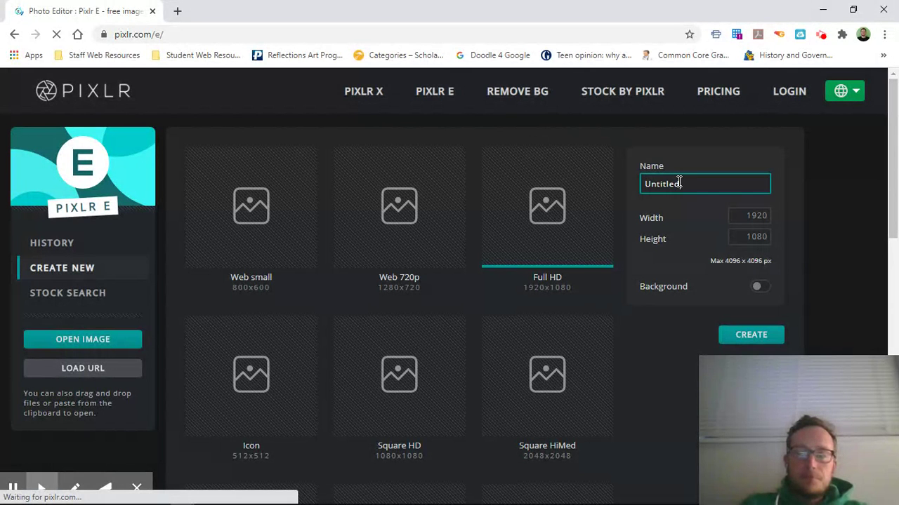
pyautogui.write('Practi')
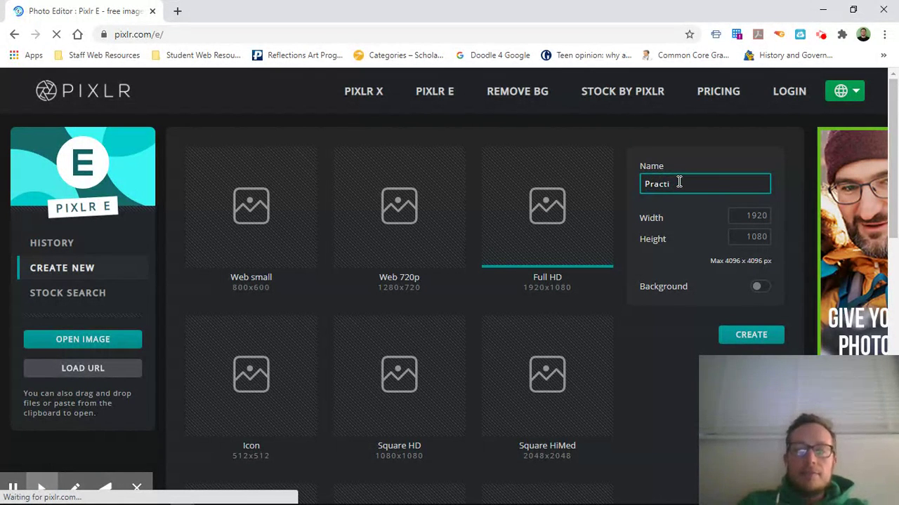
pyautogui.write('ce Background')
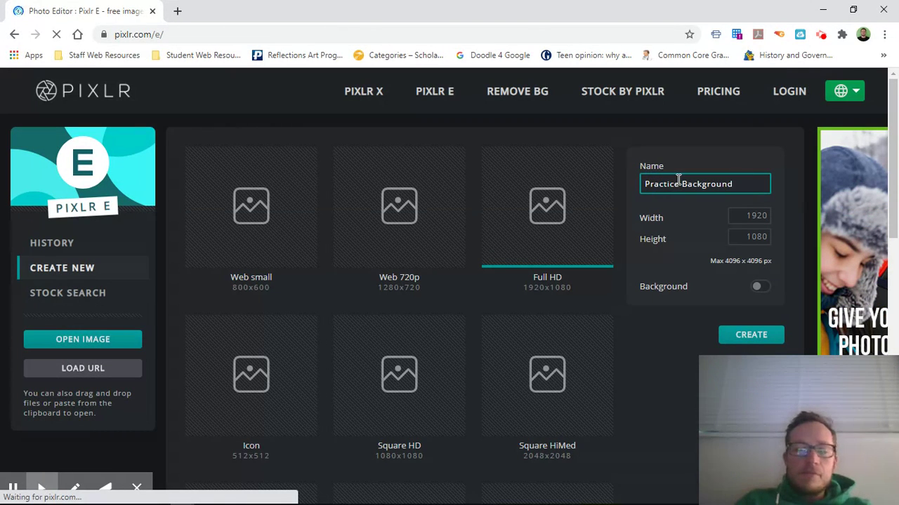
pyautogui.write(' #1')
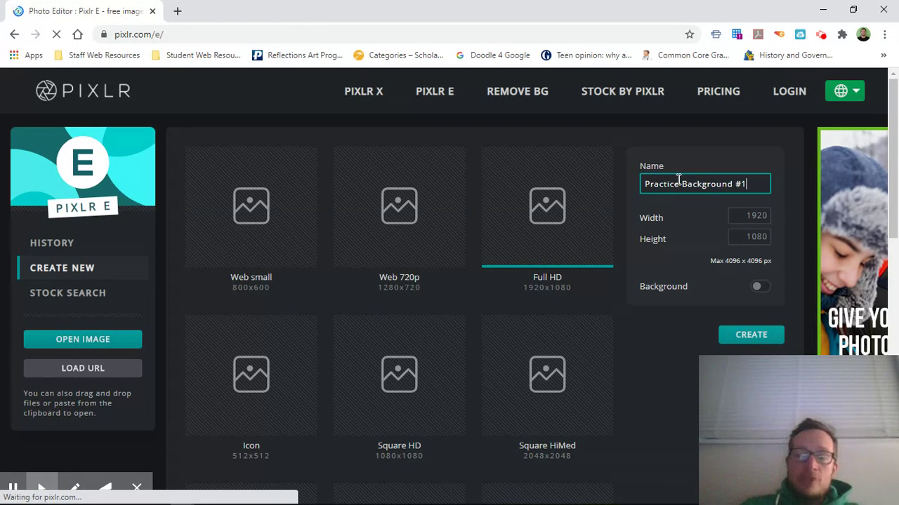
pyautogui.click(760, 343)
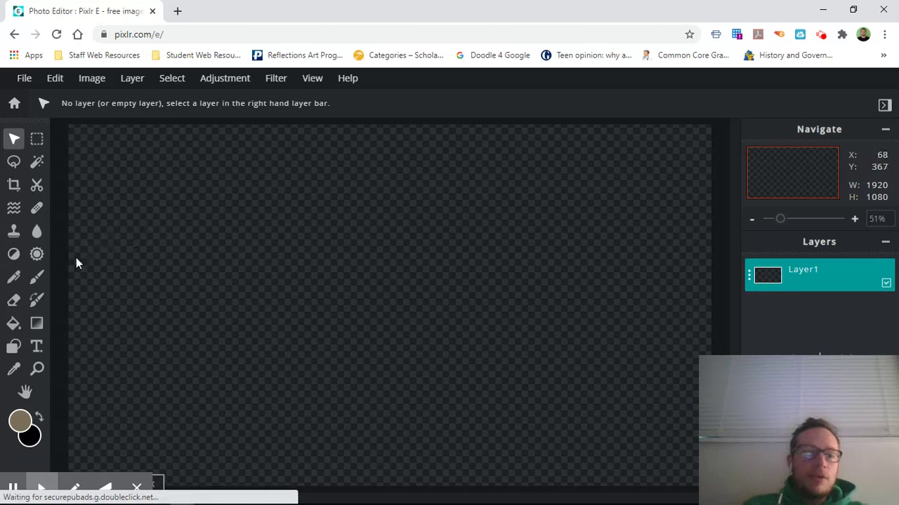
# Step: Switch to the Draw brush tool and bring up its brush settings
pyautogui.click(36, 278)
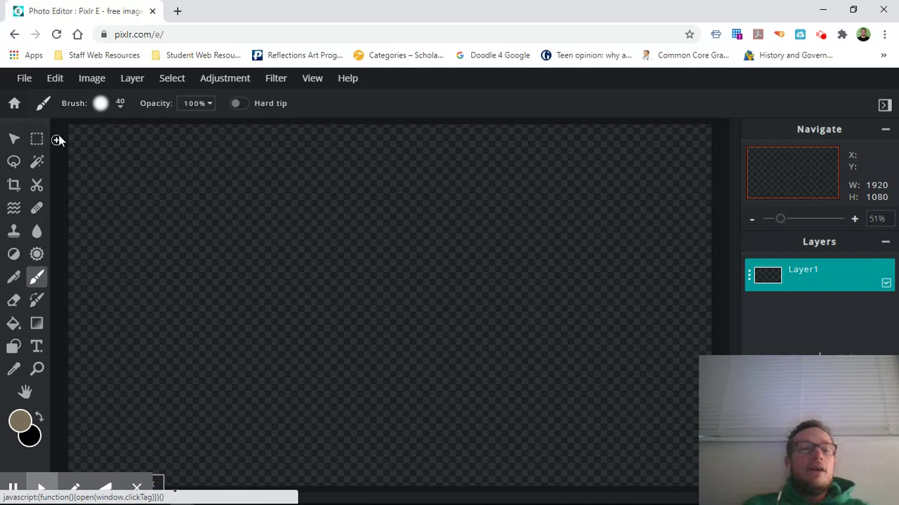
pyautogui.click(110, 106)
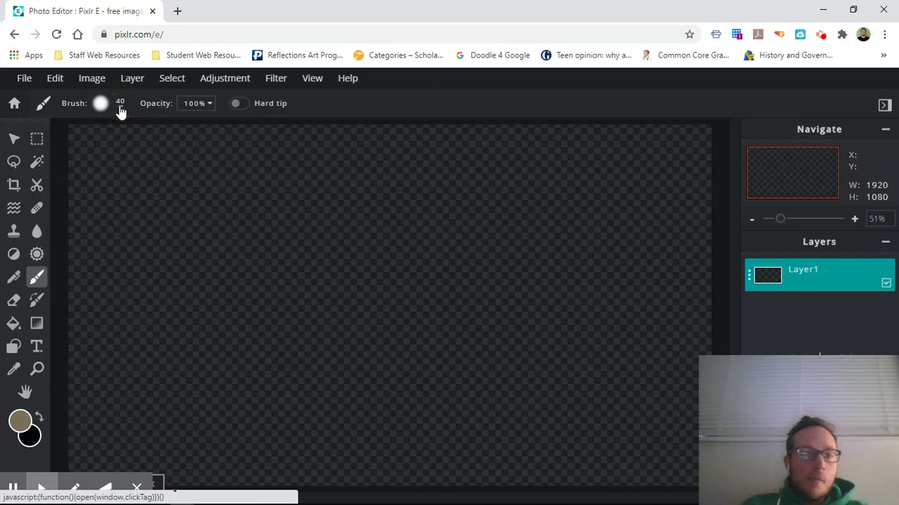
# Step: Set the brush size to 10 px
pyautogui.click(120, 108)
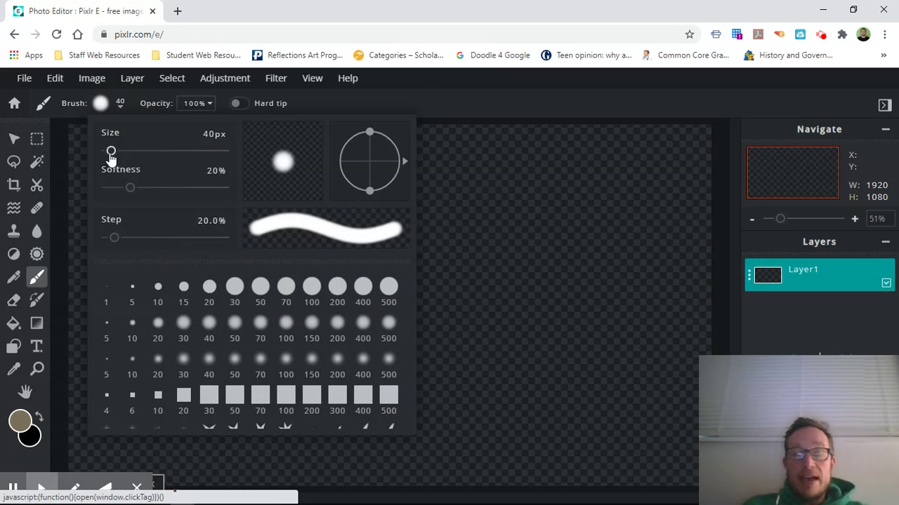
pyautogui.click(111, 153)
pyautogui.moveTo(110, 155); pyautogui.dragTo(109, 159)
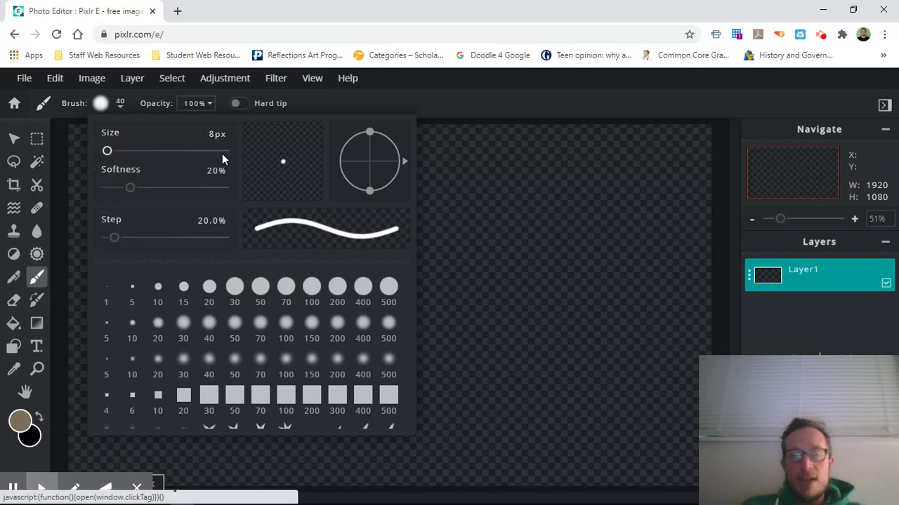
pyautogui.click(214, 133)
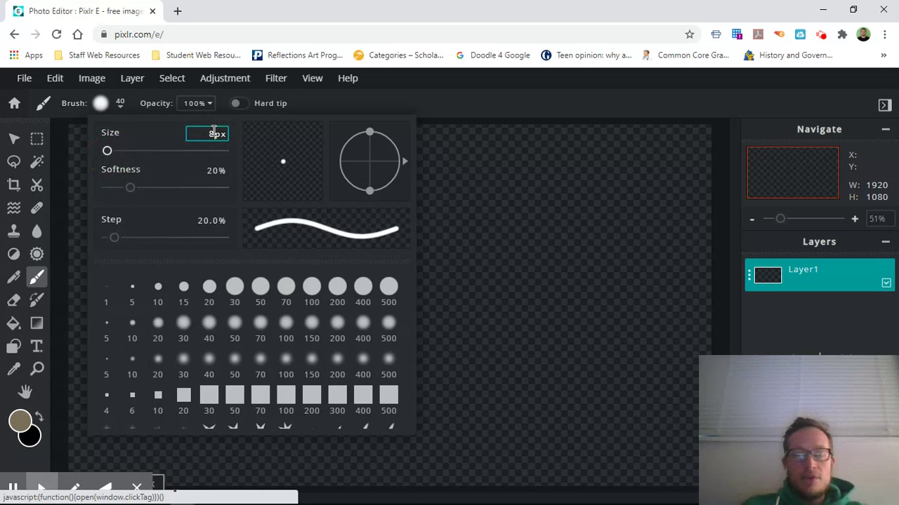
pyautogui.write('10')
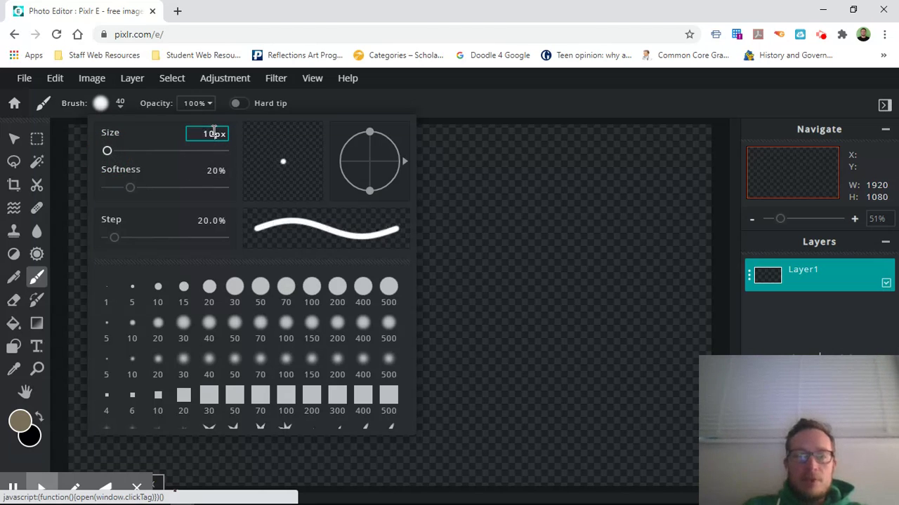
# Step: Set brush softness to 25% and drag Step down to 0%
pyautogui.click(206, 169)
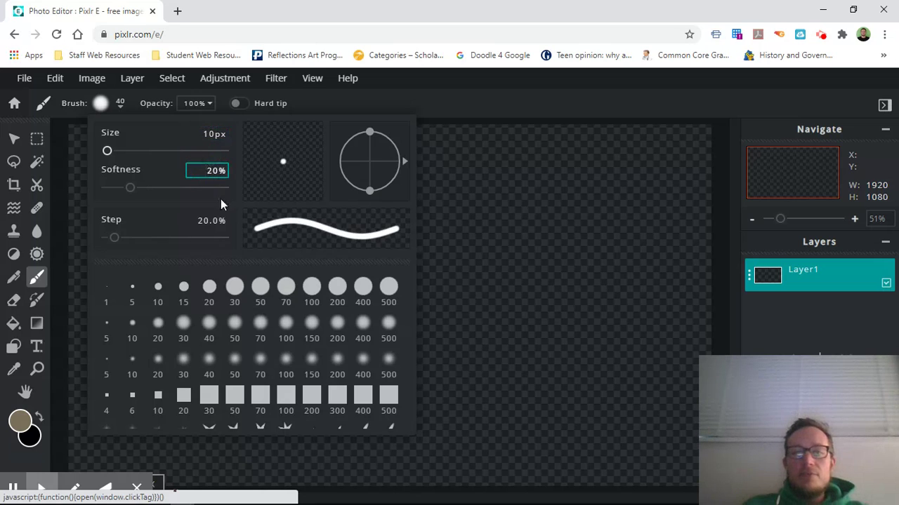
pyautogui.moveTo(130, 189)
pyautogui.mouseDown()
pyautogui.moveTo(221, 193)
pyautogui.moveTo(90, 188)
pyautogui.mouseUp()
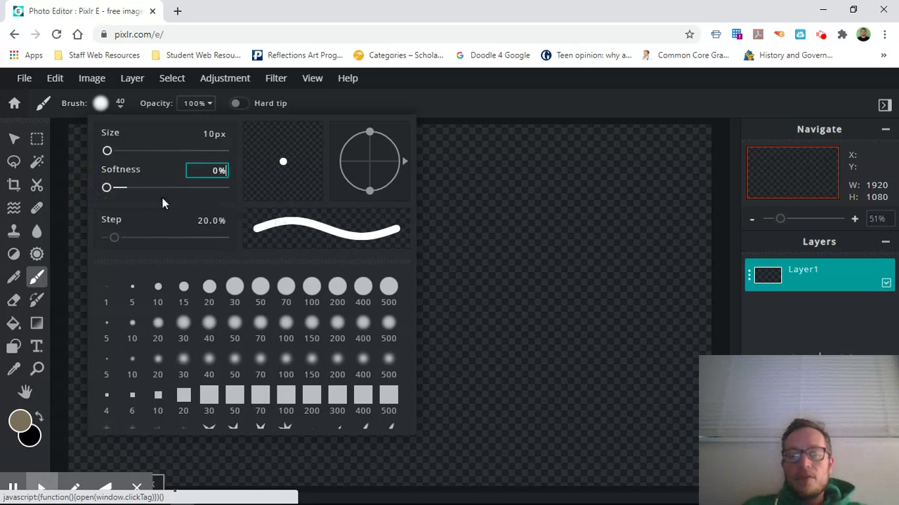
pyautogui.click(106, 189)
pyautogui.moveTo(106, 190)
pyautogui.mouseDown()
pyautogui.moveTo(233, 202)
pyautogui.moveTo(144, 201)
pyautogui.mouseUp()
pyautogui.doubleClick(212, 170)
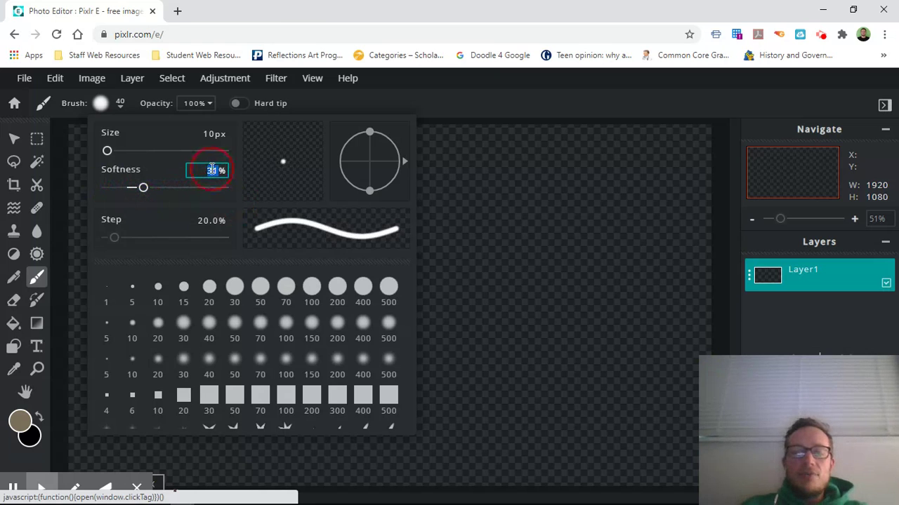
pyautogui.write('25')
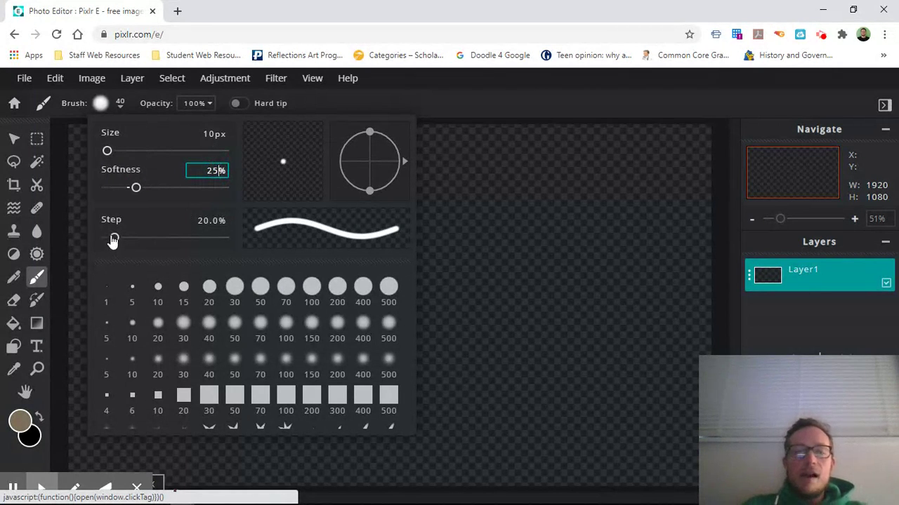
pyautogui.moveTo(114, 241)
pyautogui.mouseDown()
pyautogui.moveTo(166, 238)
pyautogui.moveTo(107, 242)
pyautogui.mouseUp()
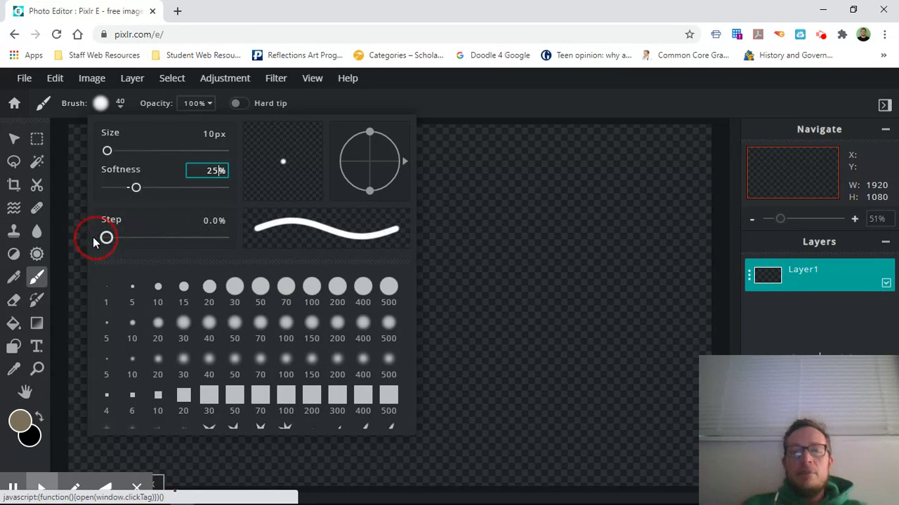
pyautogui.moveTo(107, 238)
pyautogui.mouseDown()
pyautogui.moveTo(224, 237)
pyautogui.moveTo(85, 240)
pyautogui.mouseUp()
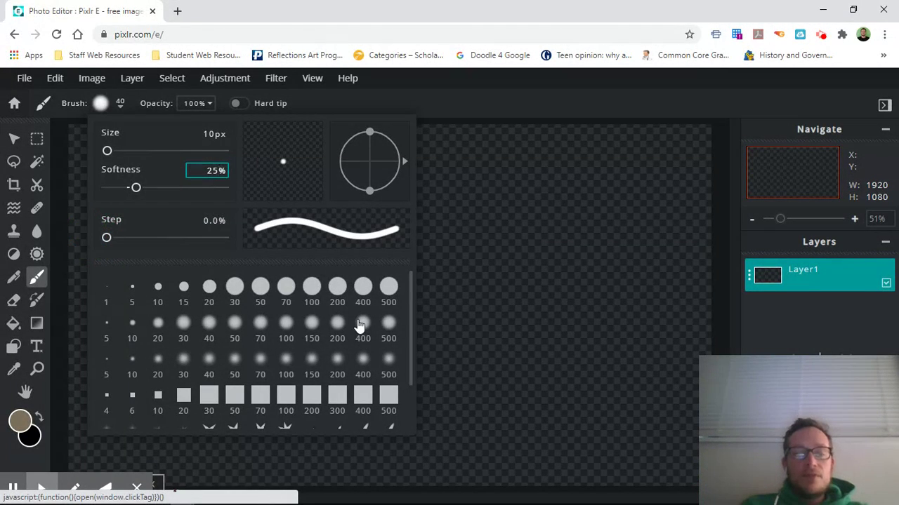
pyautogui.scroll(-2, 358, 325)
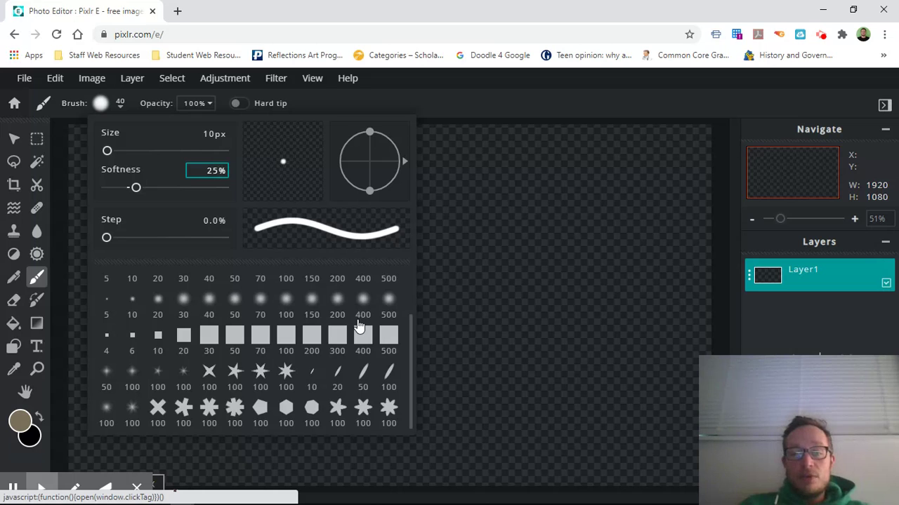
# Step: Try out star-shaped and flower-shaped brush tips
pyautogui.click(235, 414)
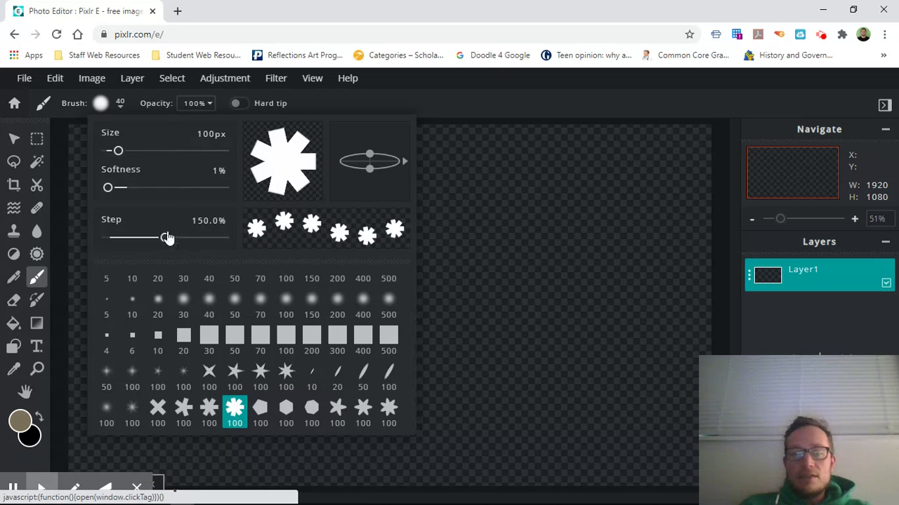
pyautogui.moveTo(166, 237)
pyautogui.mouseDown()
pyautogui.moveTo(140, 241)
pyautogui.moveTo(200, 240)
pyautogui.moveTo(100, 238)
pyautogui.mouseUp()
pyautogui.click(233, 370)
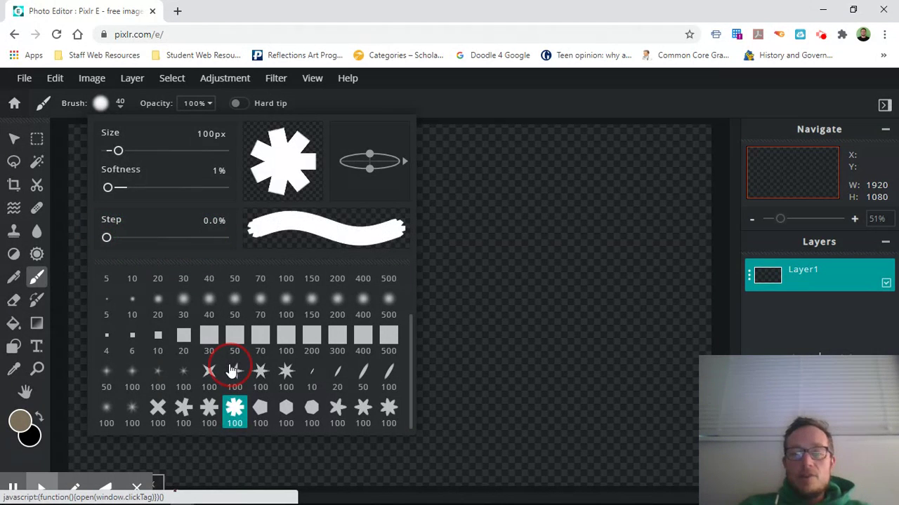
pyautogui.click(397, 409)
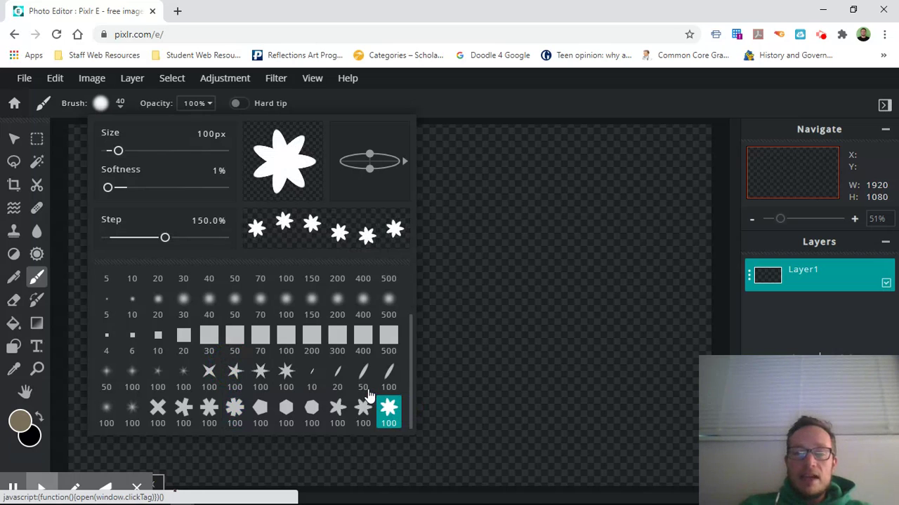
# Step: Return to the round 10 px brush with no dab spacing and 25% softness
pyautogui.scroll(2, 368, 397)
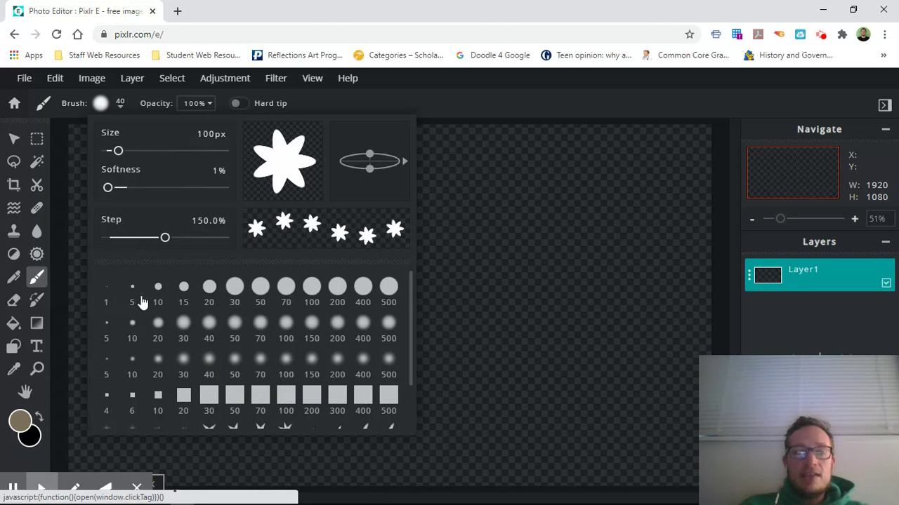
pyautogui.click(156, 291)
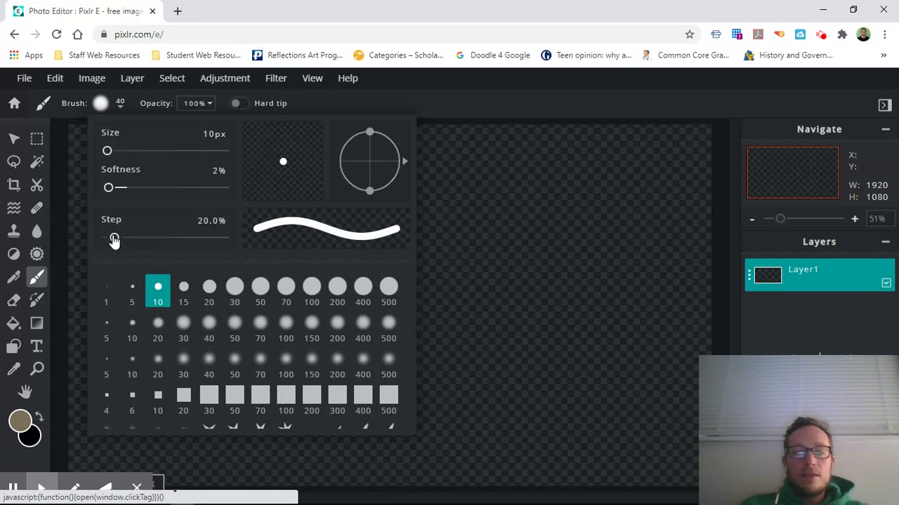
pyautogui.moveTo(113, 239); pyautogui.dragTo(76, 237)
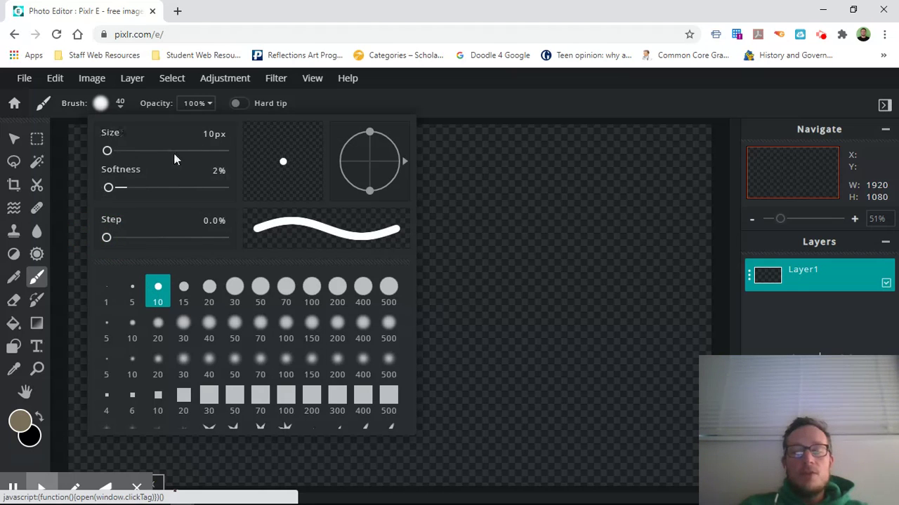
pyautogui.click(218, 171)
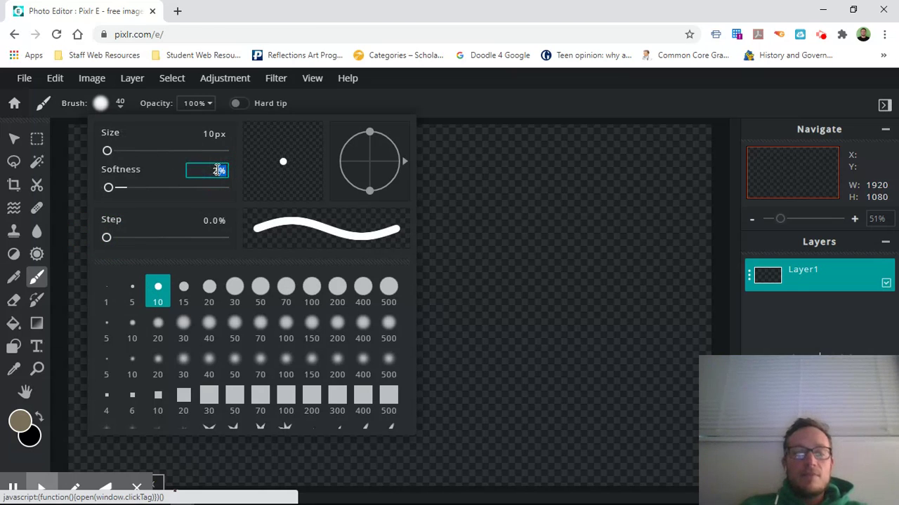
pyautogui.moveTo(210, 171); pyautogui.dragTo(245, 181)
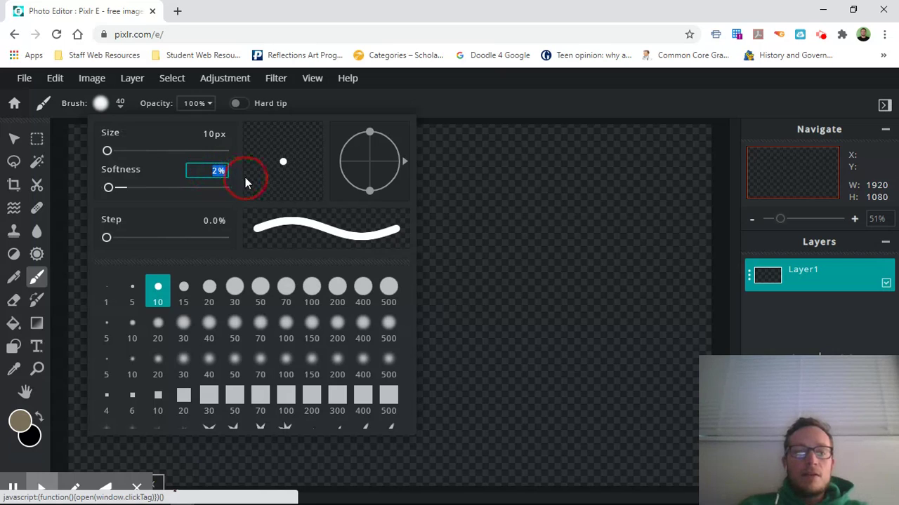
pyautogui.write('25')
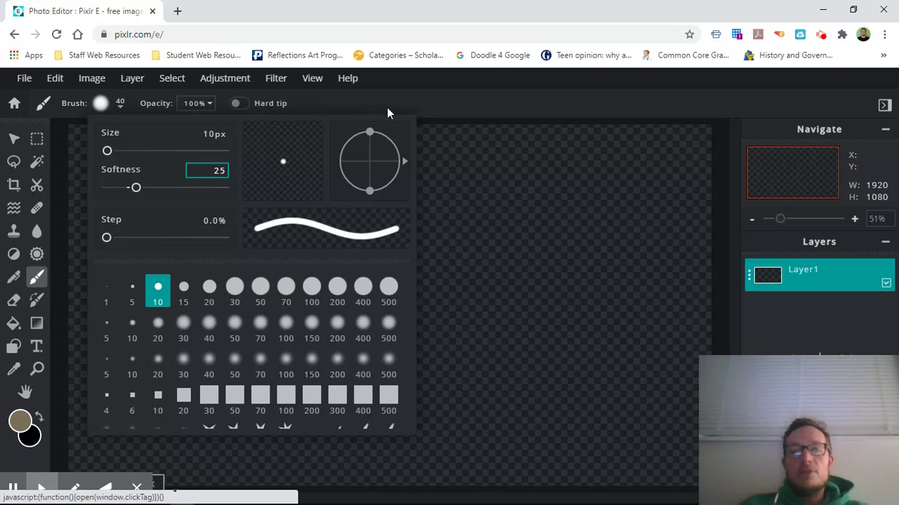
pyautogui.click(352, 109)
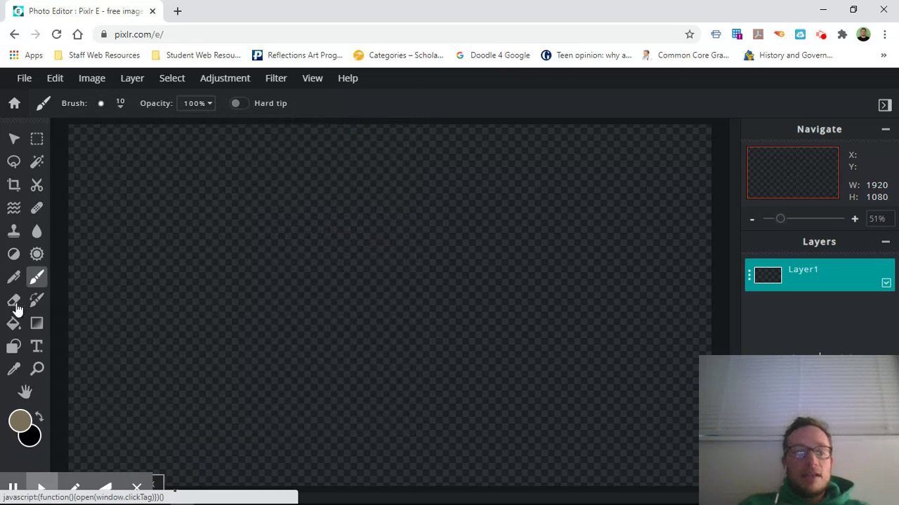
# Step: Set the foreground painting colour to light blue #6ACCF9
pyautogui.click(99, 104)
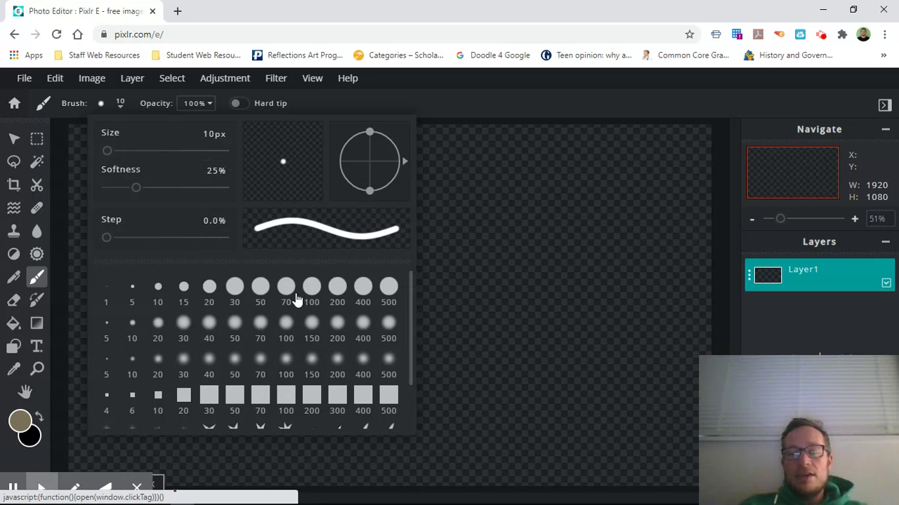
pyautogui.click(481, 277)
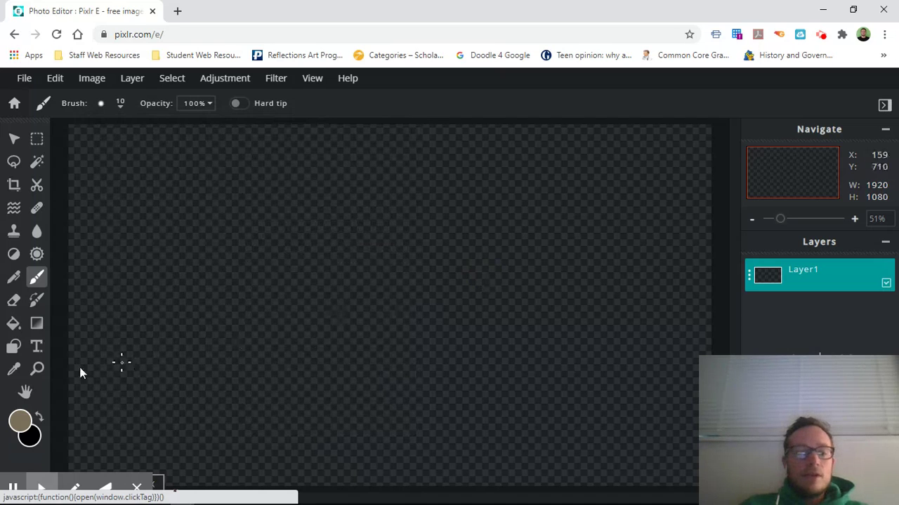
pyautogui.click(21, 422)
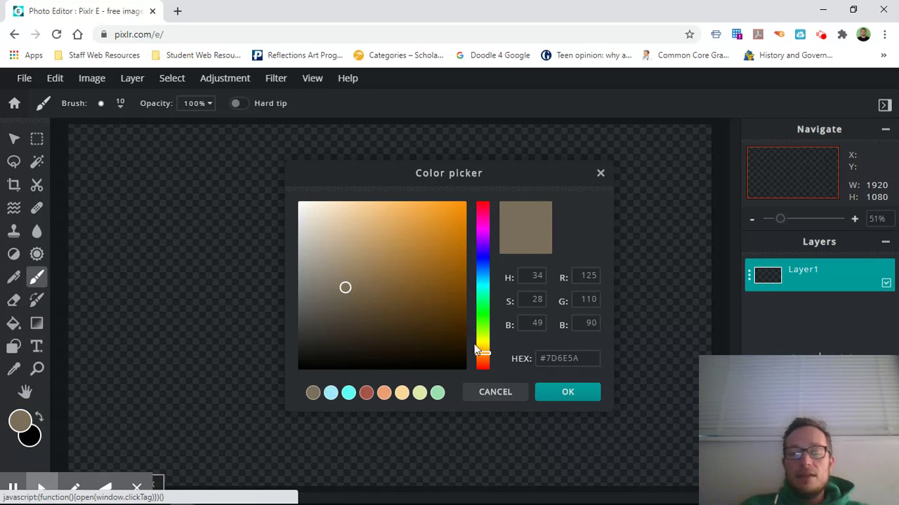
pyautogui.moveTo(482, 356); pyautogui.dragTo(481, 281)
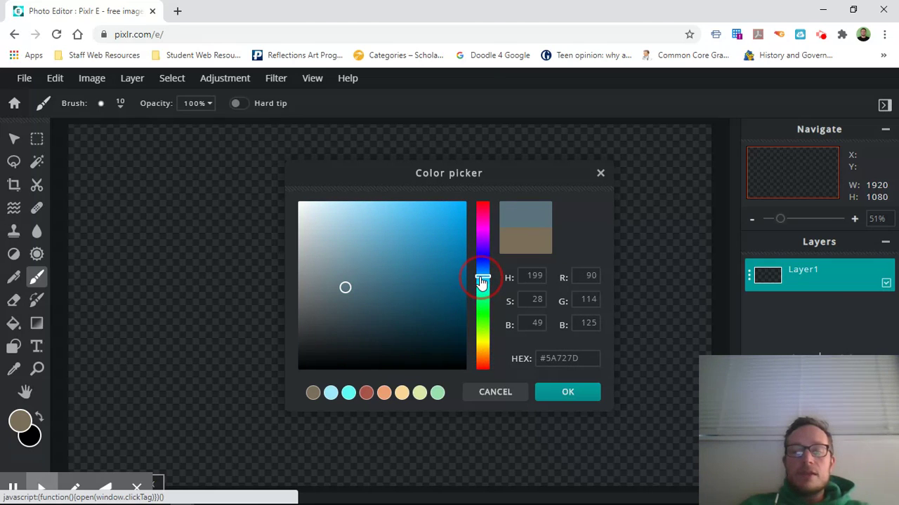
pyautogui.click(395, 205)
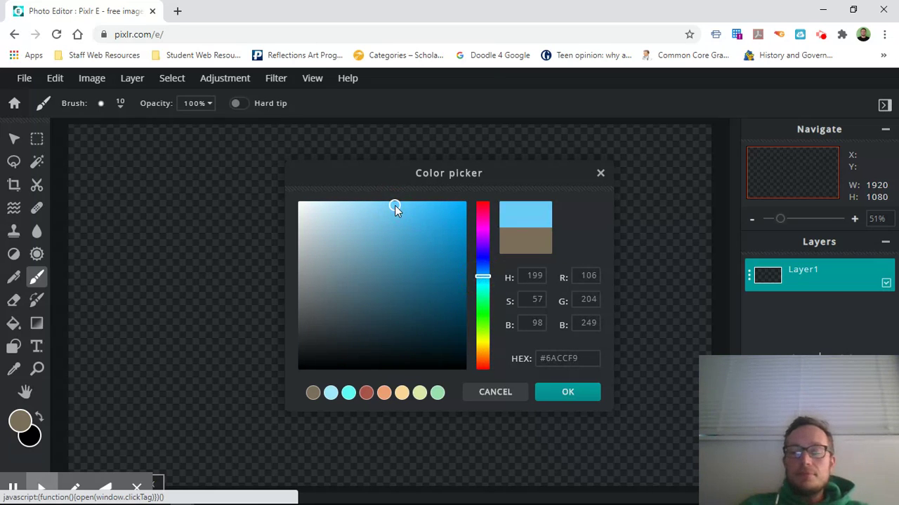
pyautogui.click(588, 394)
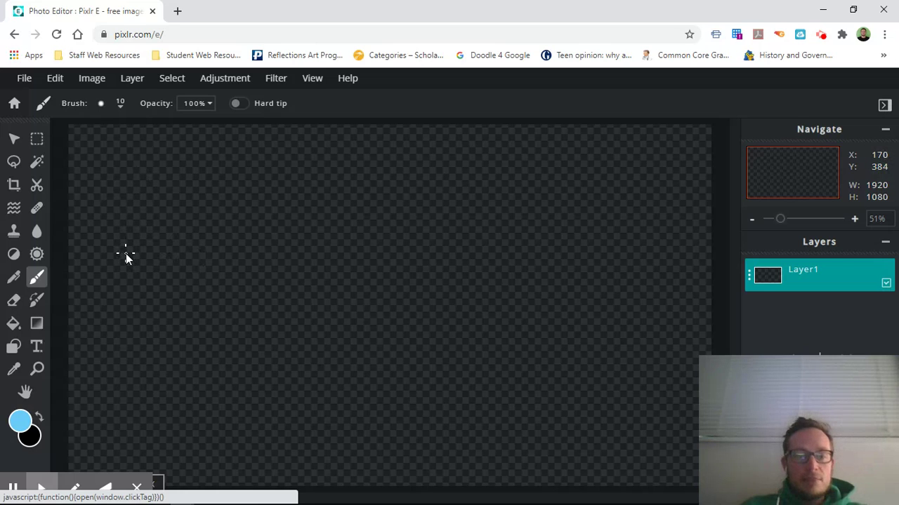
# Step: Draw a light blue tulip outline near the canvas's upper left
pyautogui.moveTo(126, 252)
pyautogui.mouseDown()
pyautogui.moveTo(134, 227)
pyautogui.moveTo(124, 213)
pyautogui.moveTo(126, 254)
pyautogui.moveTo(124, 235)
pyautogui.moveTo(153, 215)
pyautogui.moveTo(129, 255)
pyautogui.moveTo(130, 208)
pyautogui.moveTo(138, 219)
pyautogui.mouseUp()
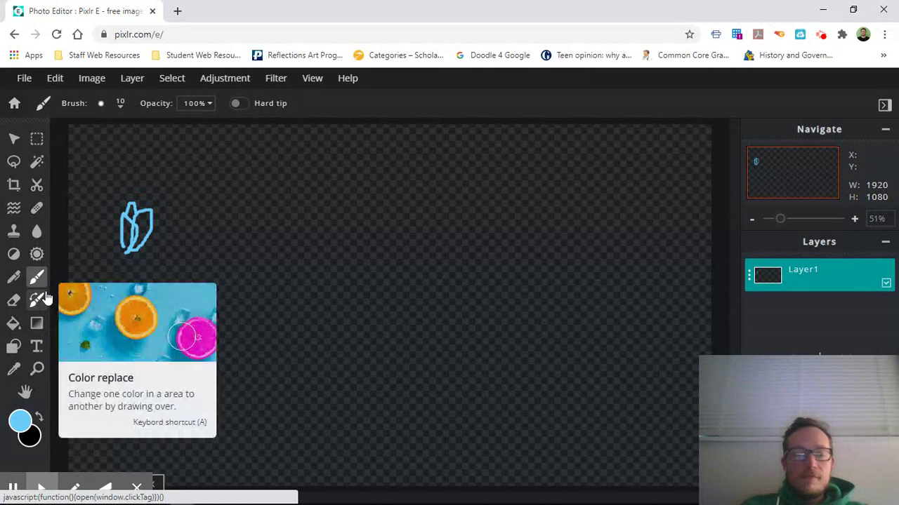
# Step: Fill the tulip solid light blue, then pick darker blue #4B87A2 in the colour picker
pyautogui.scroll(5, 118, 247)
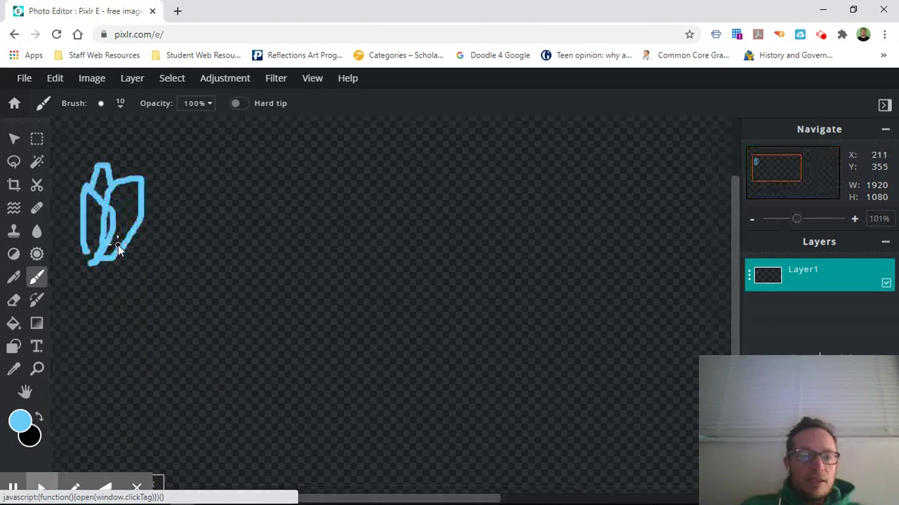
pyautogui.scroll(-2, 118, 247)
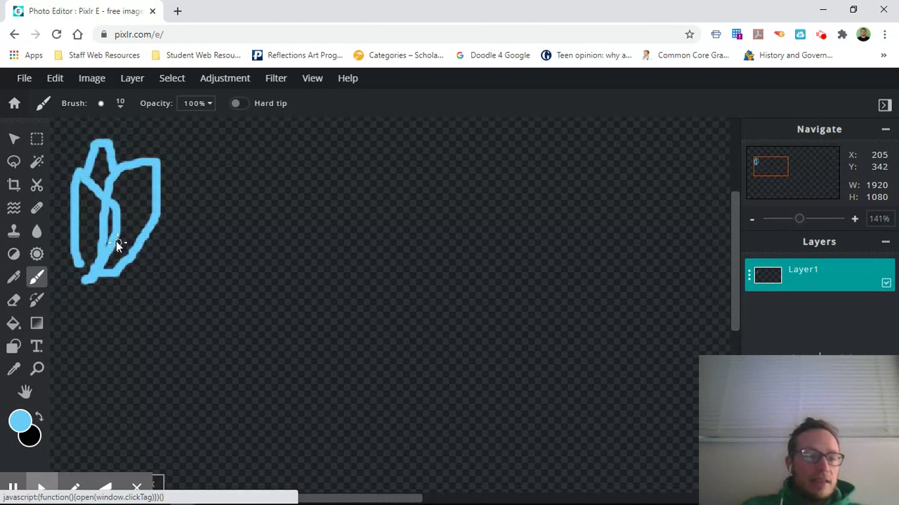
pyautogui.moveTo(112, 211)
pyautogui.mouseDown()
pyautogui.moveTo(105, 238)
pyautogui.moveTo(108, 205)
pyautogui.moveTo(103, 242)
pyautogui.moveTo(99, 186)
pyautogui.moveTo(99, 200)
pyautogui.moveTo(81, 183)
pyautogui.moveTo(83, 268)
pyautogui.moveTo(98, 258)
pyautogui.moveTo(99, 214)
pyautogui.moveTo(84, 192)
pyautogui.moveTo(102, 205)
pyautogui.moveTo(87, 266)
pyautogui.moveTo(81, 202)
pyautogui.moveTo(94, 231)
pyautogui.moveTo(89, 266)
pyautogui.moveTo(96, 199)
pyautogui.moveTo(94, 244)
pyautogui.moveTo(106, 247)
pyautogui.moveTo(109, 230)
pyautogui.moveTo(100, 151)
pyautogui.moveTo(112, 176)
pyautogui.moveTo(104, 163)
pyautogui.moveTo(90, 182)
pyautogui.moveTo(98, 154)
pyautogui.moveTo(107, 212)
pyautogui.moveTo(115, 190)
pyautogui.moveTo(128, 194)
pyautogui.moveTo(130, 218)
pyautogui.moveTo(96, 275)
pyautogui.mouseUp()
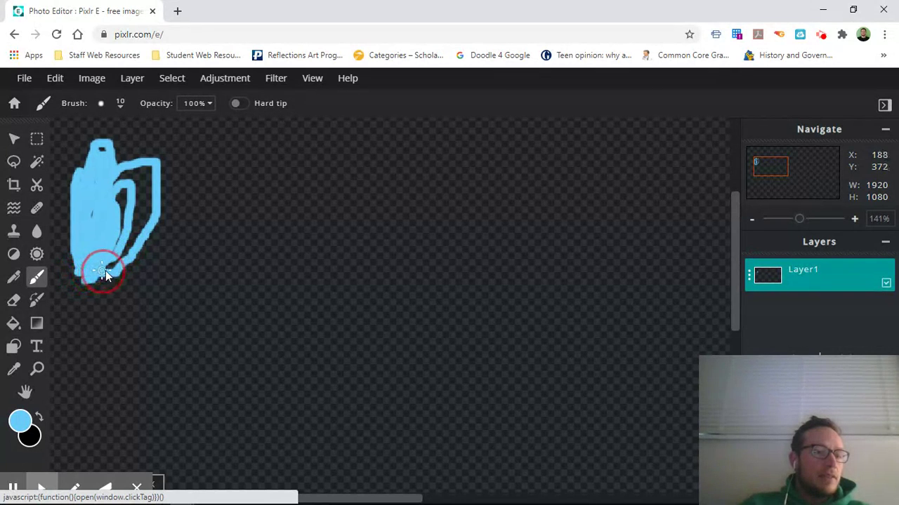
pyautogui.moveTo(106, 270)
pyautogui.mouseDown()
pyautogui.moveTo(145, 228)
pyautogui.moveTo(155, 165)
pyautogui.moveTo(118, 178)
pyautogui.moveTo(150, 176)
pyautogui.moveTo(141, 228)
pyautogui.moveTo(150, 182)
pyautogui.moveTo(143, 170)
pyautogui.moveTo(124, 172)
pyautogui.moveTo(116, 195)
pyautogui.moveTo(122, 219)
pyautogui.moveTo(128, 212)
pyautogui.moveTo(126, 186)
pyautogui.moveTo(115, 202)
pyautogui.moveTo(114, 268)
pyautogui.moveTo(147, 168)
pyautogui.moveTo(137, 195)
pyautogui.mouseUp()
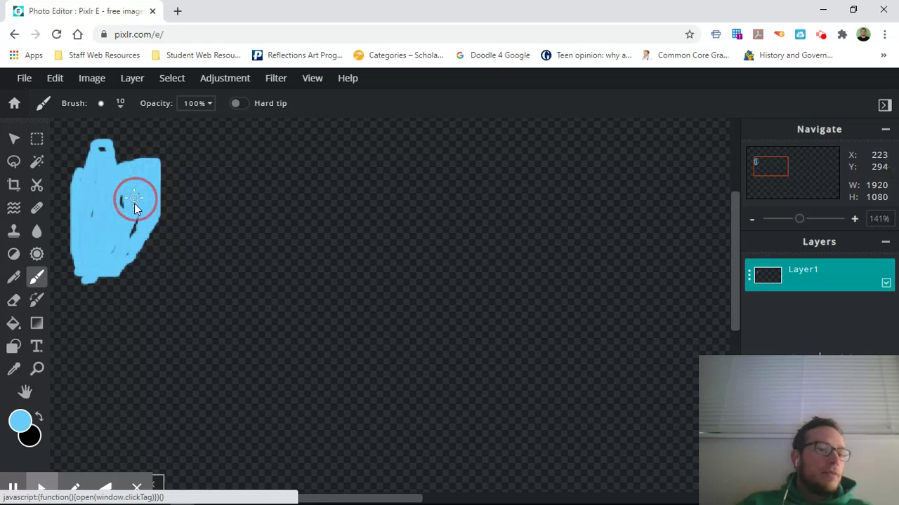
pyautogui.moveTo(135, 234); pyautogui.dragTo(118, 193)
pyautogui.click(19, 422)
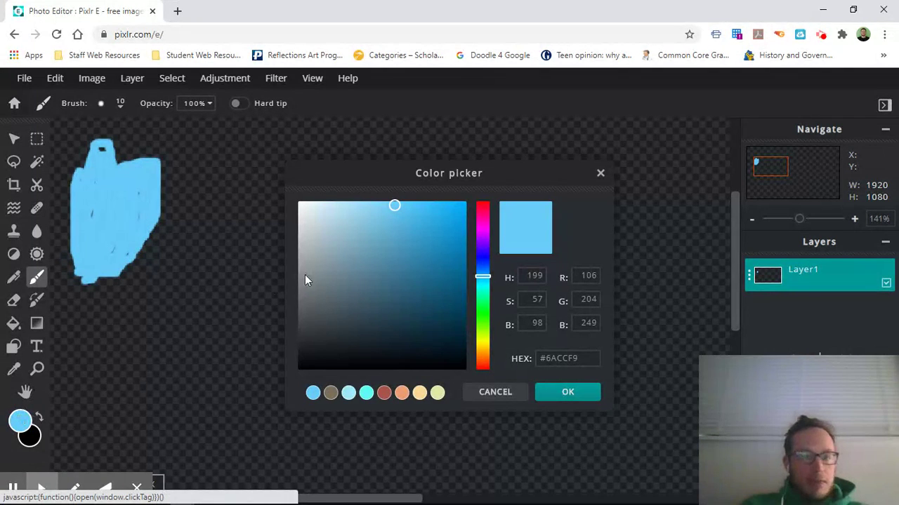
pyautogui.moveTo(394, 206); pyautogui.dragTo(390, 267)
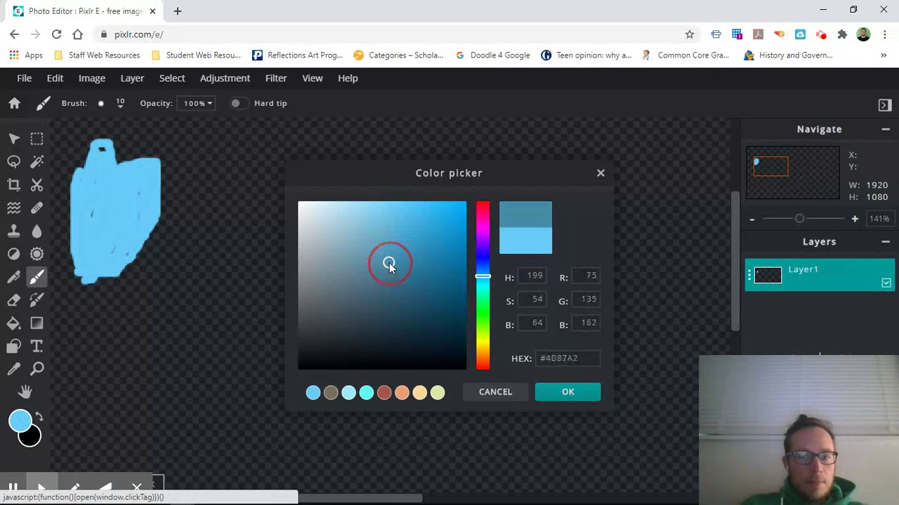
# Step: Paint dark blue V-shaped petal lines and edge outlines on the tulip, undoing one stray stroke
pyautogui.click(561, 390)
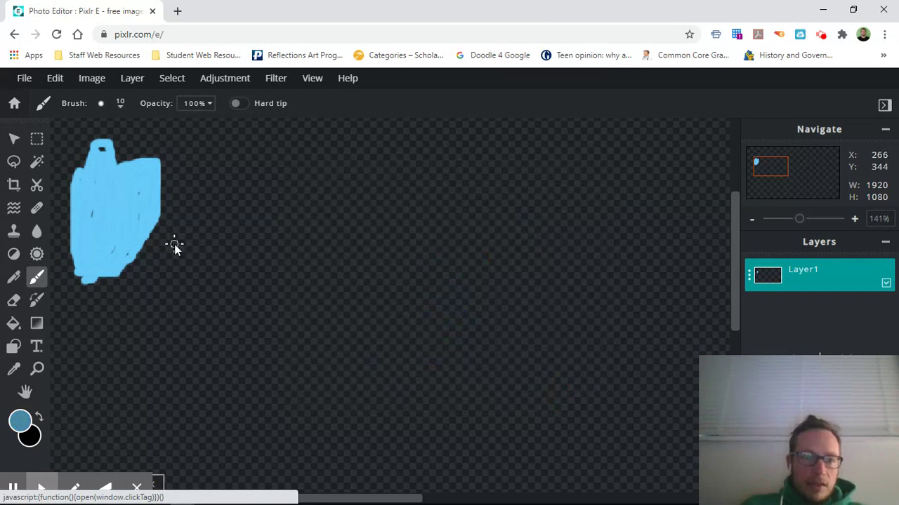
pyautogui.moveTo(80, 170); pyautogui.dragTo(98, 214)
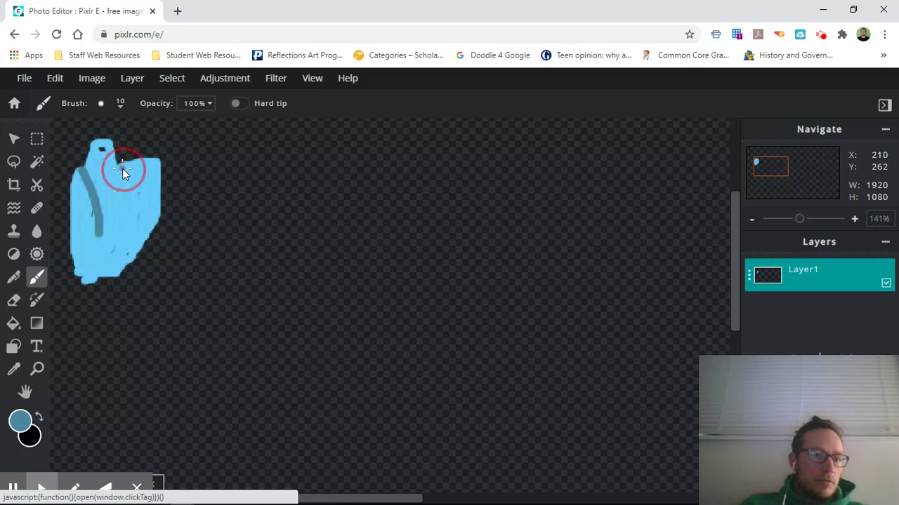
pyautogui.moveTo(122, 168); pyautogui.dragTo(107, 233)
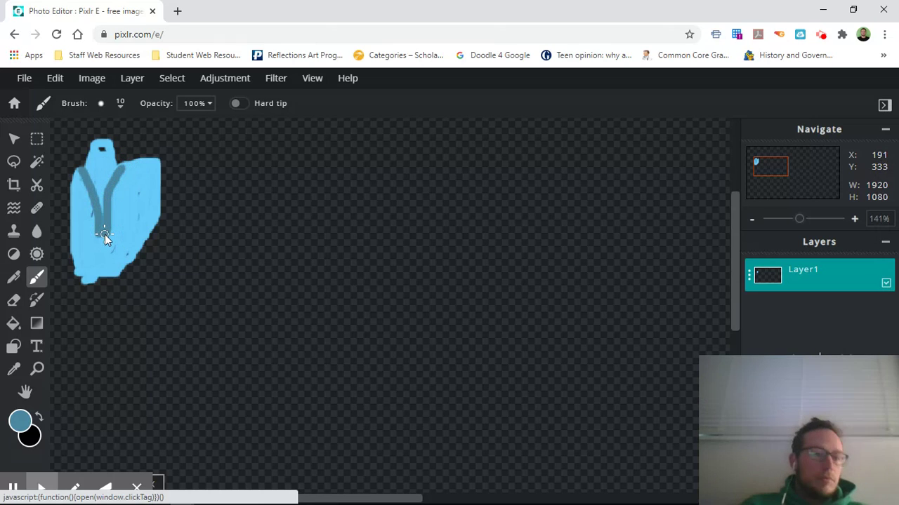
pyautogui.moveTo(77, 168); pyautogui.dragTo(74, 232)
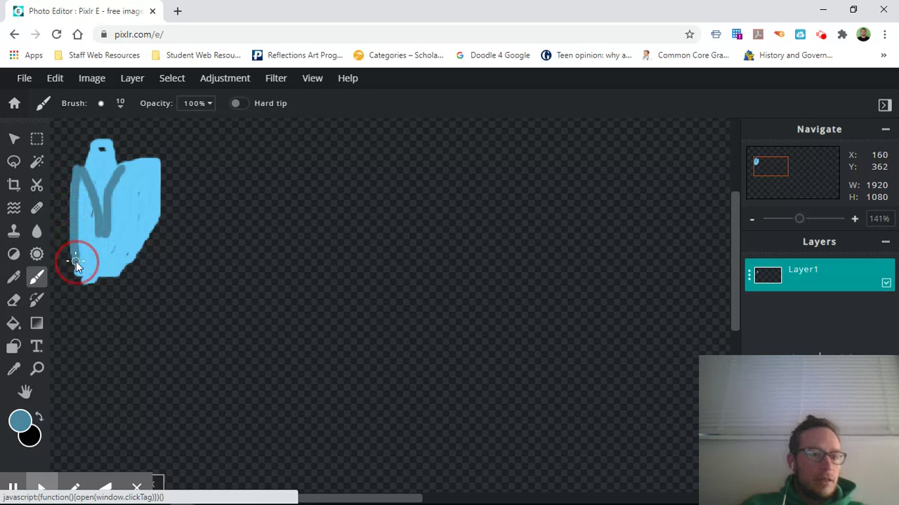
pyautogui.moveTo(133, 261)
pyautogui.mouseDown()
pyautogui.moveTo(158, 209)
pyautogui.moveTo(147, 164)
pyautogui.mouseUp()
pyautogui.hotkey('ctrl', 'z')
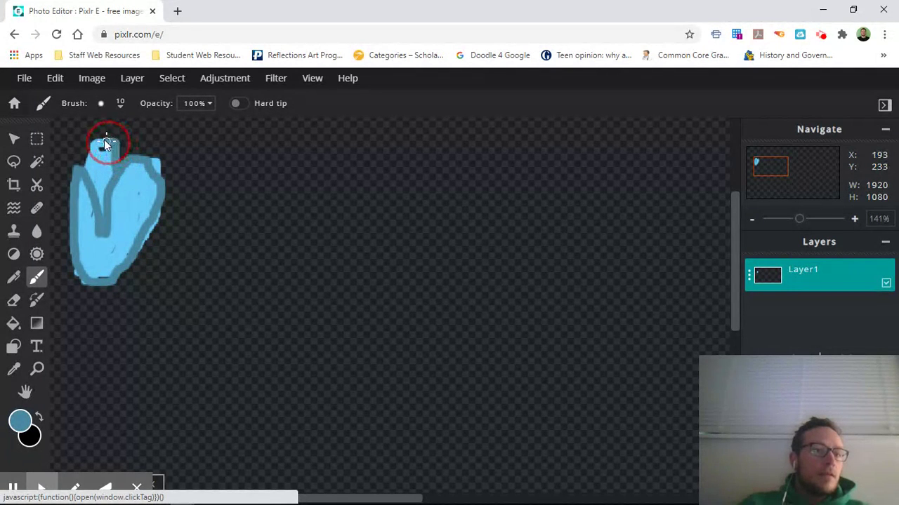
pyautogui.moveTo(104, 144); pyautogui.dragTo(95, 147)
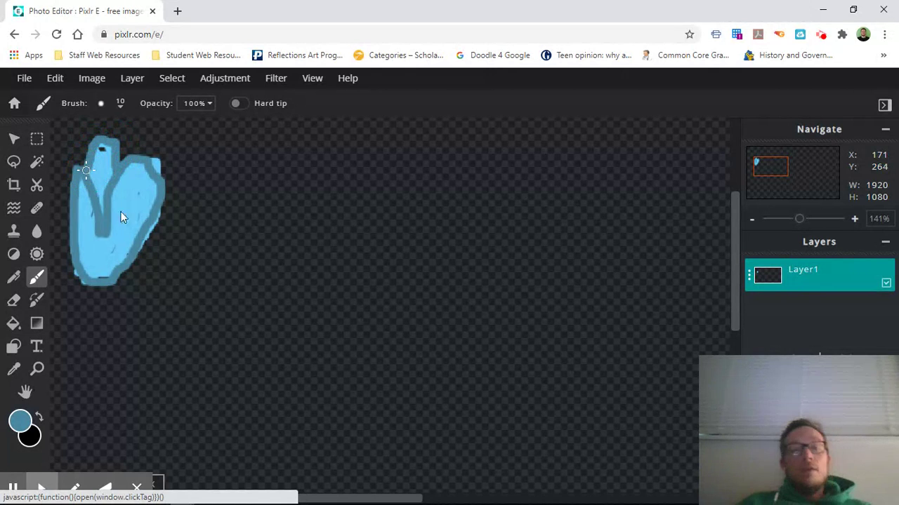
pyautogui.scroll(-3, 139, 235)
# Step: Duplicate the tulip layer Layer1 from its settings in the Layers panel
pyautogui.scroll(-3, 139, 238)
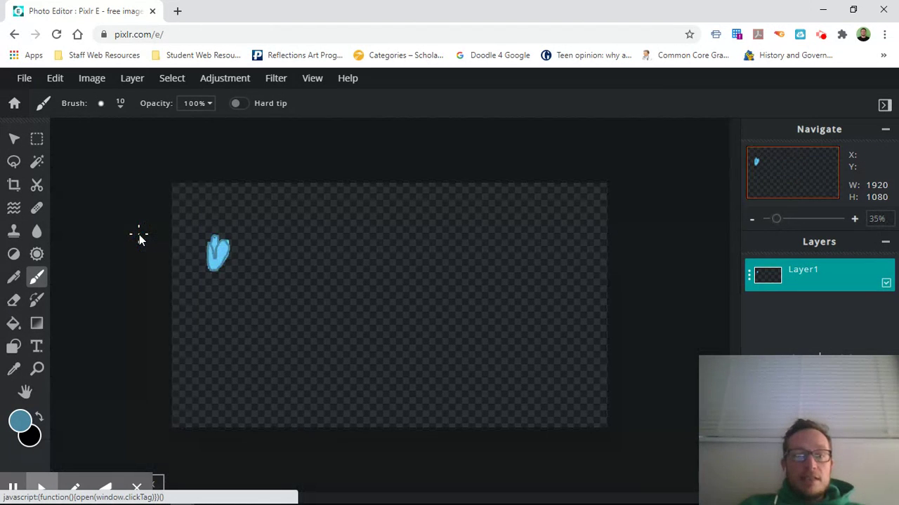
pyautogui.scroll(2, 139, 239)
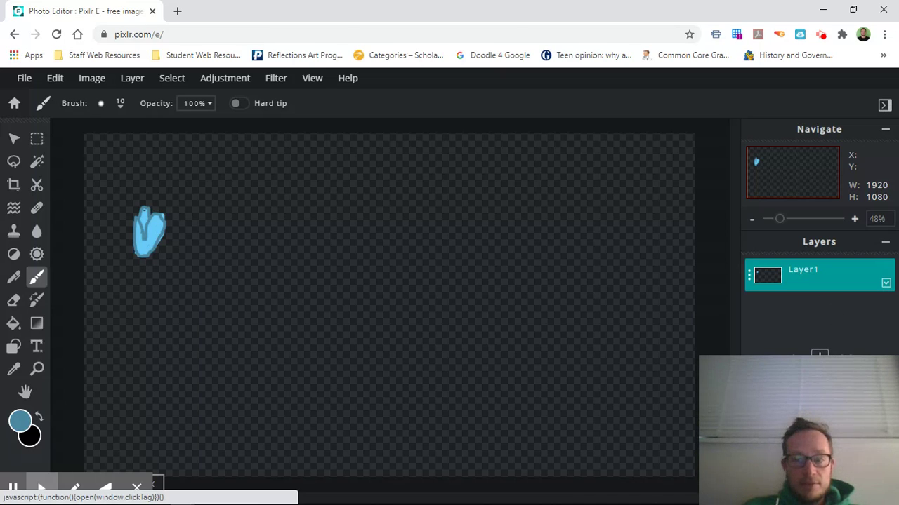
pyautogui.click(749, 275)
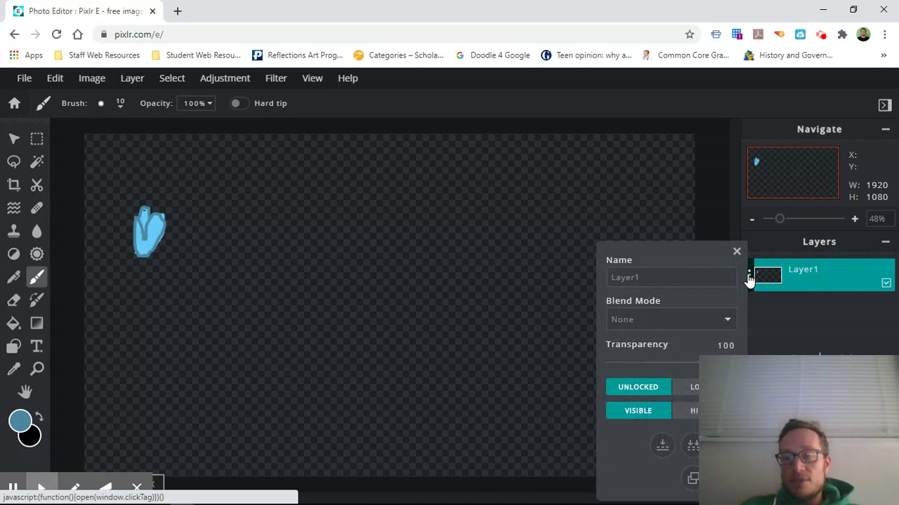
pyautogui.click(692, 480)
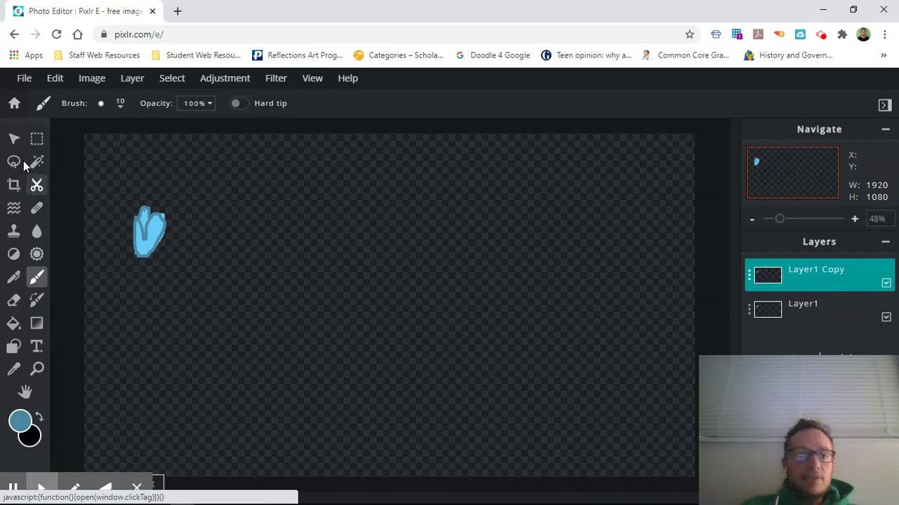
# Step: Move the copied tulip up and to the right with the Move tool
pyautogui.click(15, 140)
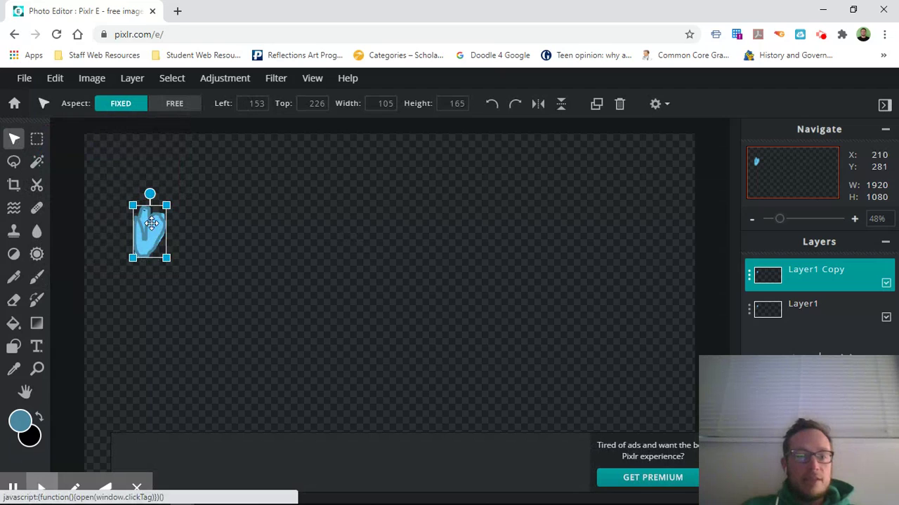
pyautogui.click(152, 225)
pyautogui.moveTo(152, 224); pyautogui.dragTo(195, 186)
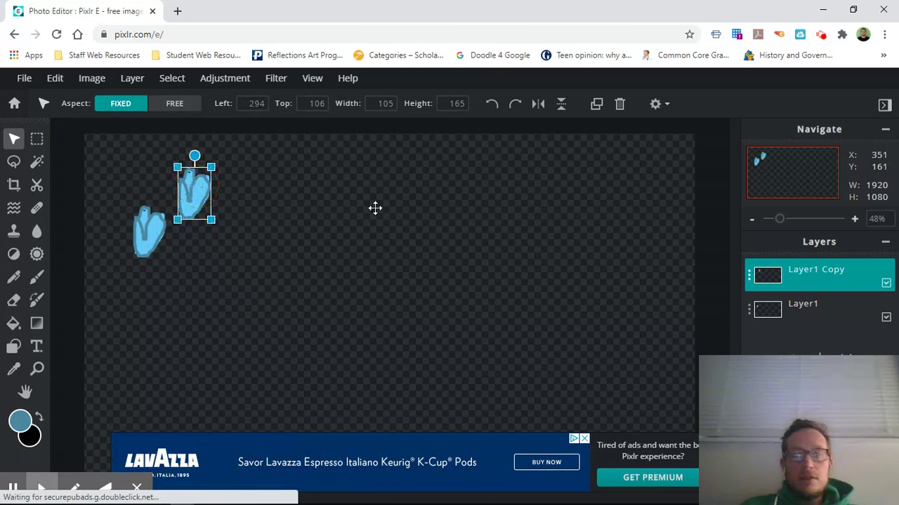
# Step: Duplicate the copied tulip layer again and shift the third tulip down and right
pyautogui.click(749, 279)
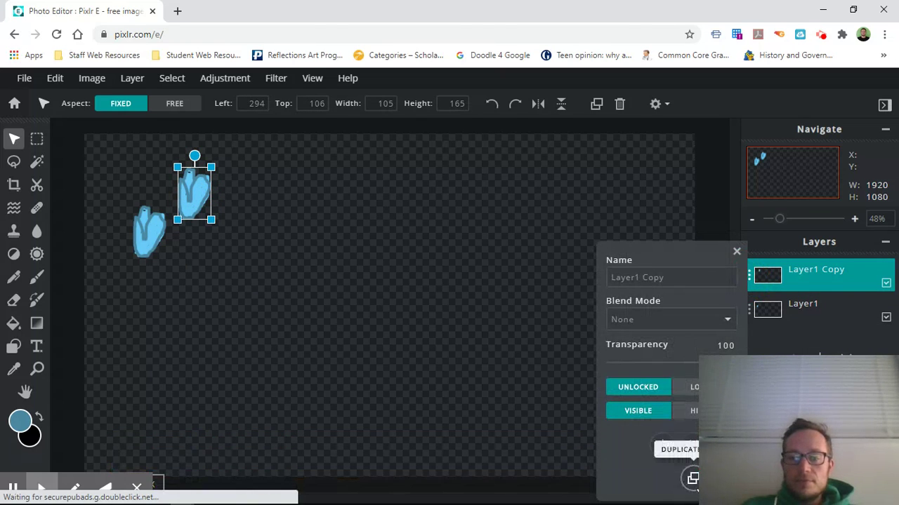
pyautogui.click(690, 477)
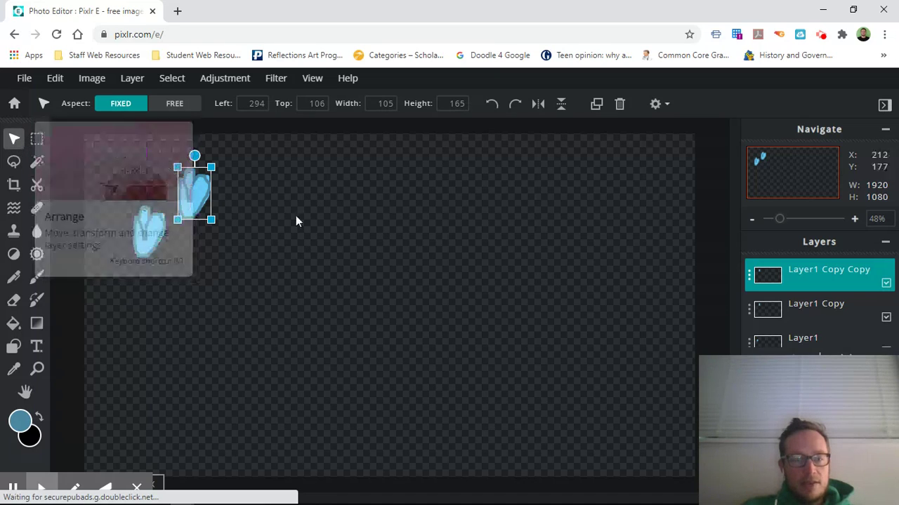
pyautogui.moveTo(191, 186); pyautogui.dragTo(216, 230)
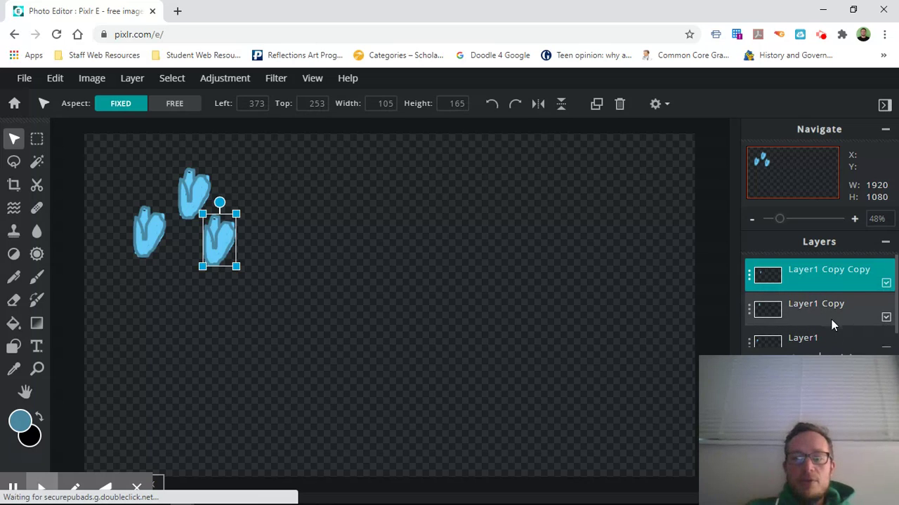
# Step: Open the layer settings for the top layer, Layer1 Copy Copy
pyautogui.scroll(-1, 831, 320)
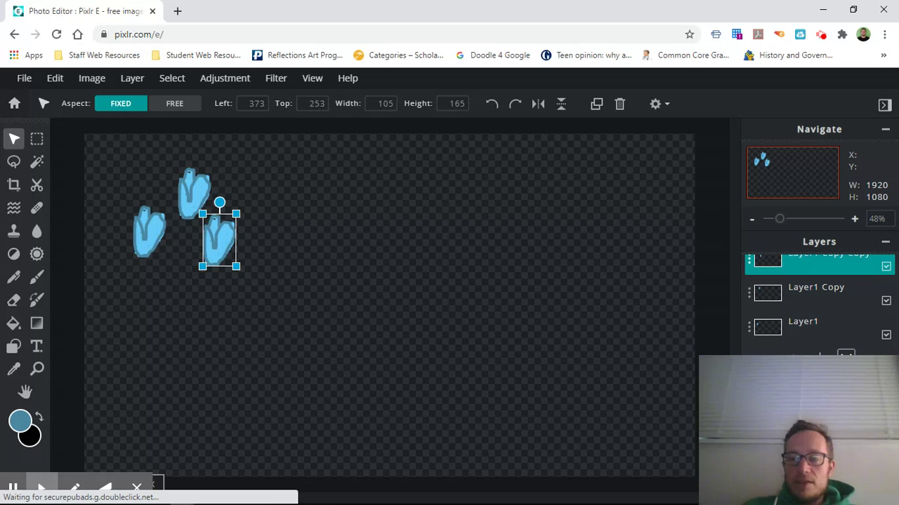
pyautogui.scroll(1, 843, 285)
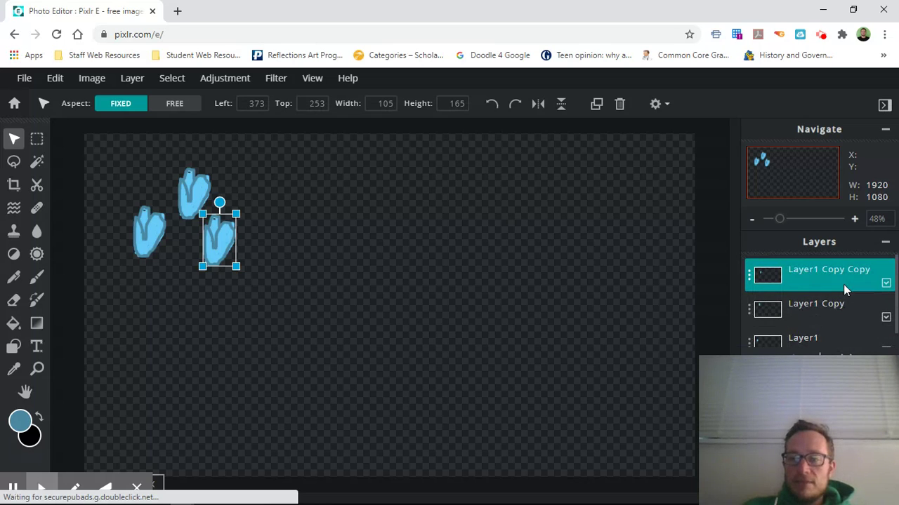
pyautogui.click(748, 278)
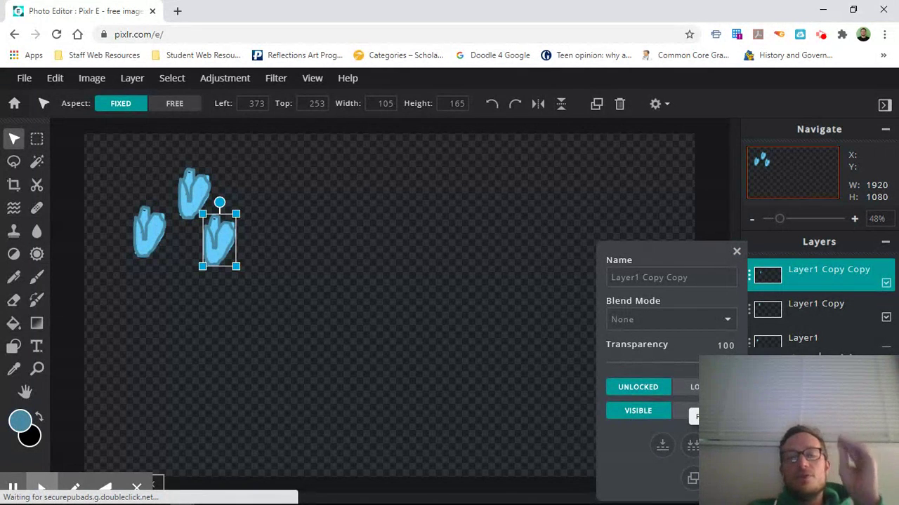
# Step: Merge Down twice so all three tulips end up on the single Layer1 Copy Copy layer
pyautogui.click(662, 447)
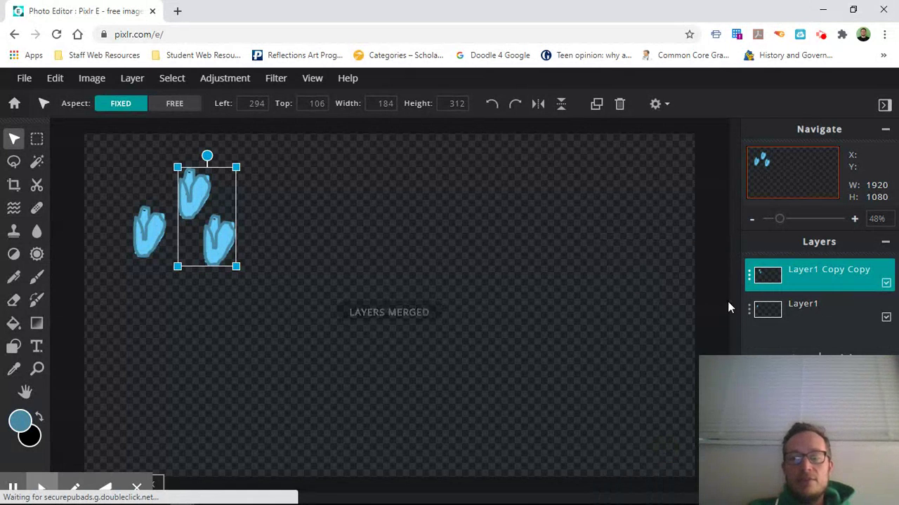
pyautogui.click(749, 276)
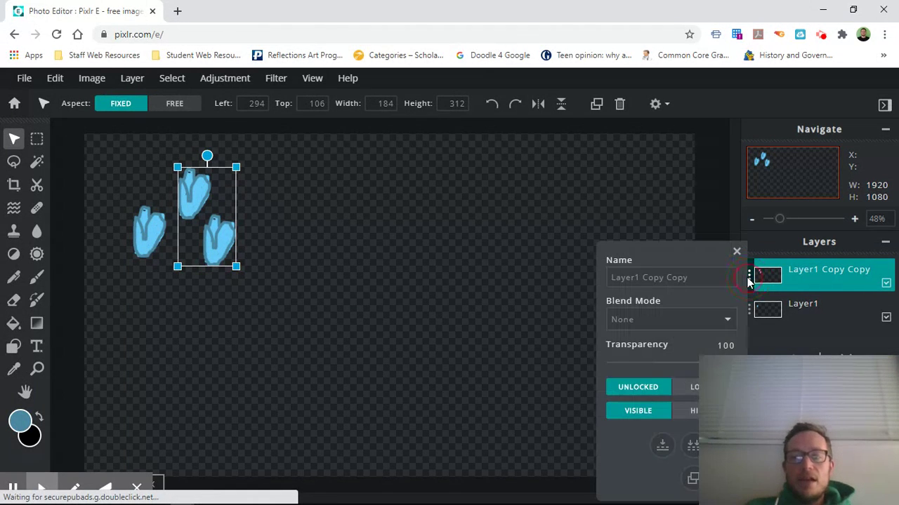
pyautogui.click(662, 443)
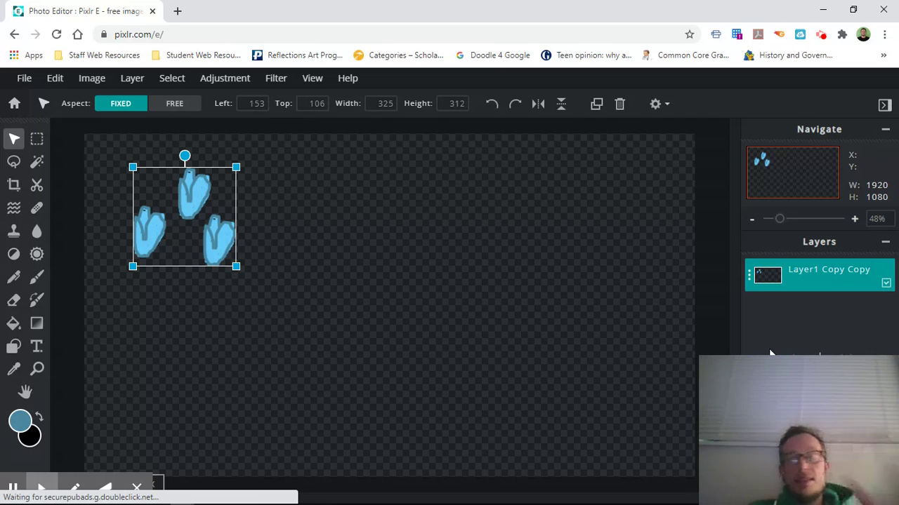
pyautogui.click(749, 275)
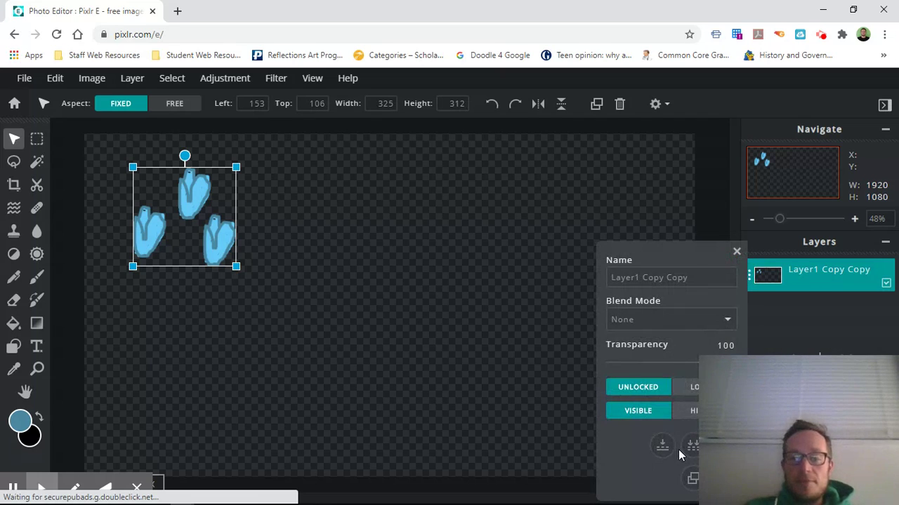
# Step: Duplicate the three-tulip cluster twice, placing each copy further right across the canvas
pyautogui.click(692, 478)
pyautogui.moveTo(198, 203); pyautogui.dragTo(320, 207)
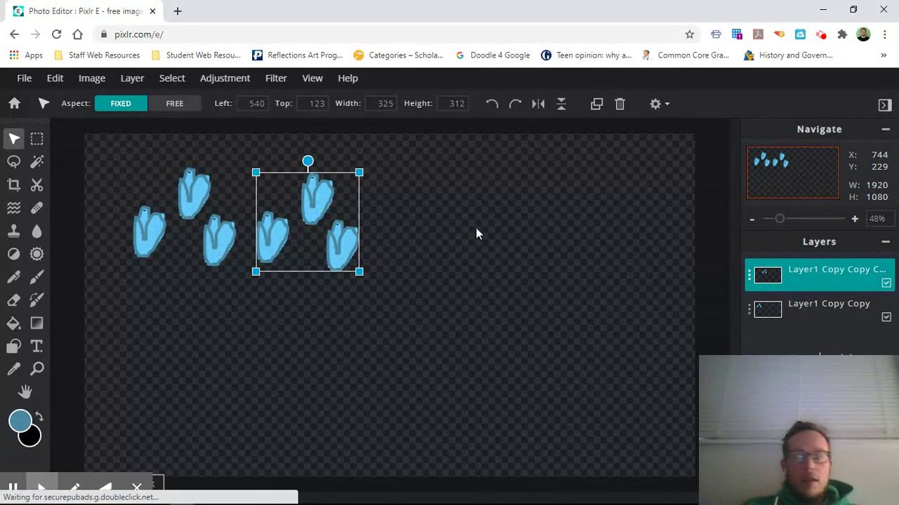
pyautogui.click(749, 277)
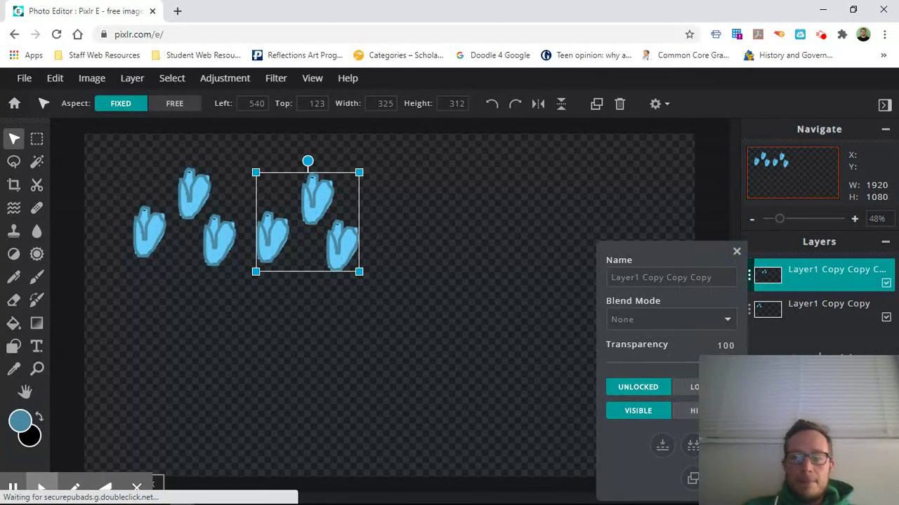
pyautogui.click(692, 480)
pyautogui.moveTo(338, 234); pyautogui.dragTo(454, 237)
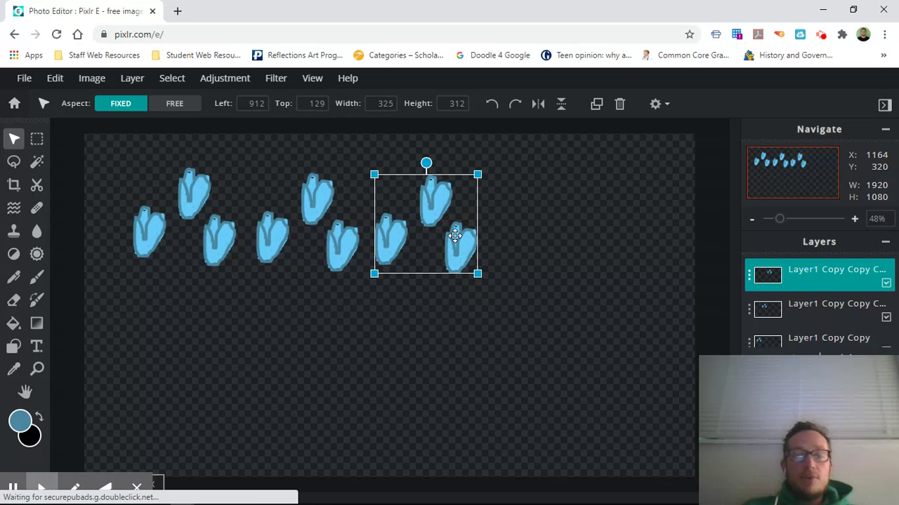
# Step: Line up the third cluster and add a fourth cluster at the right end of the row
pyautogui.click(748, 275)
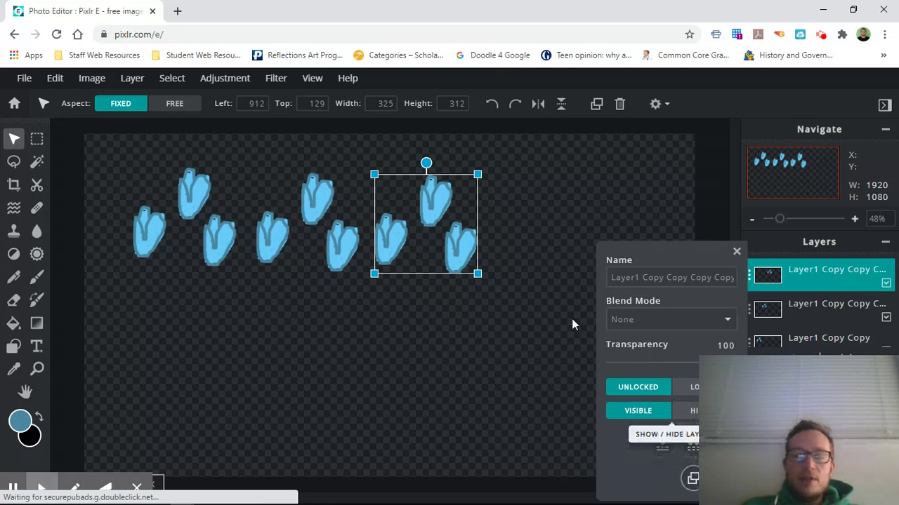
pyautogui.moveTo(479, 238)
pyautogui.mouseDown()
pyautogui.moveTo(554, 256)
pyautogui.moveTo(521, 245)
pyautogui.moveTo(468, 250)
pyautogui.mouseUp()
pyautogui.click(748, 279)
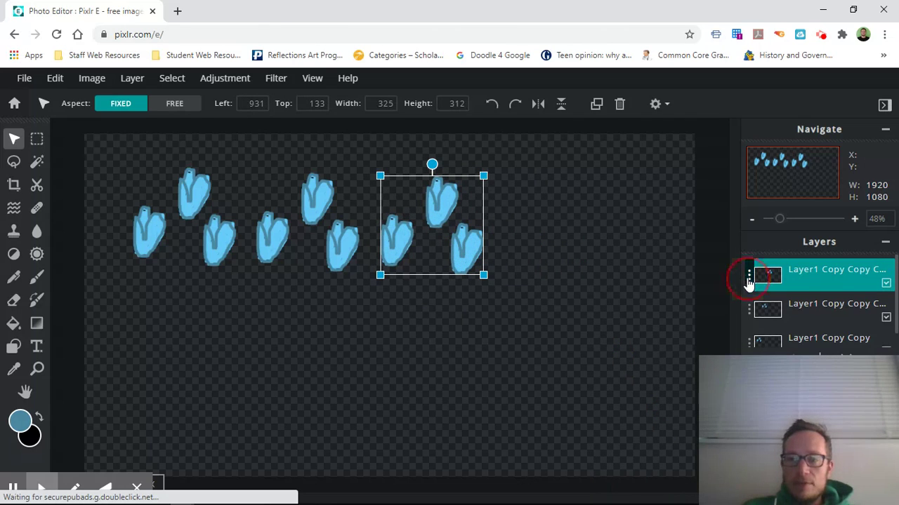
pyautogui.click(692, 478)
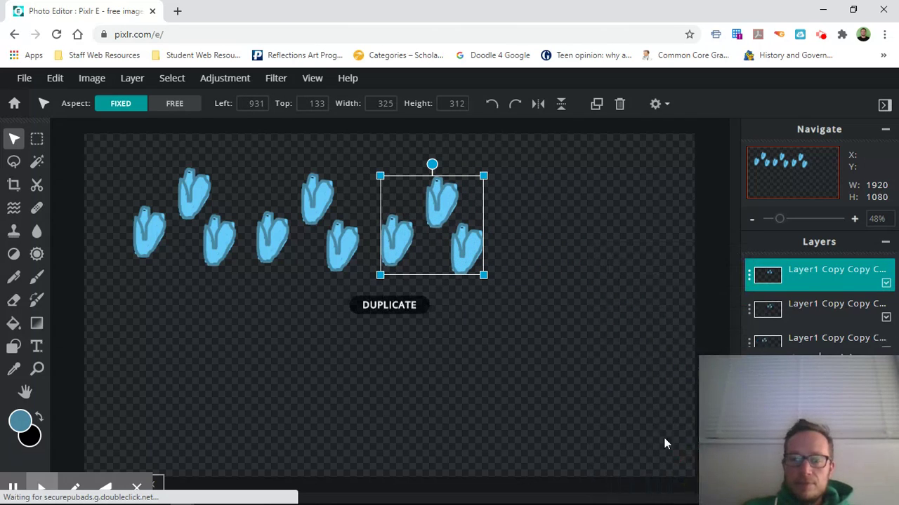
pyautogui.moveTo(470, 251); pyautogui.dragTo(608, 246)
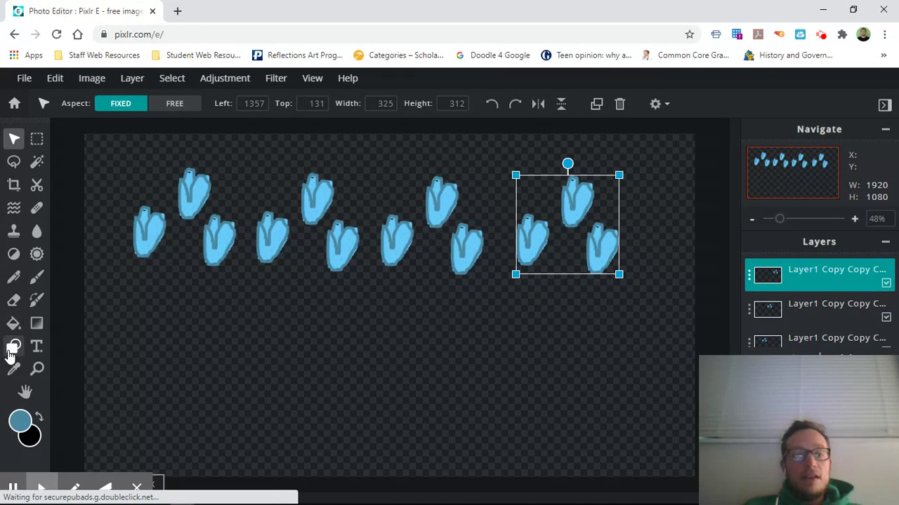
pyautogui.click(13, 346)
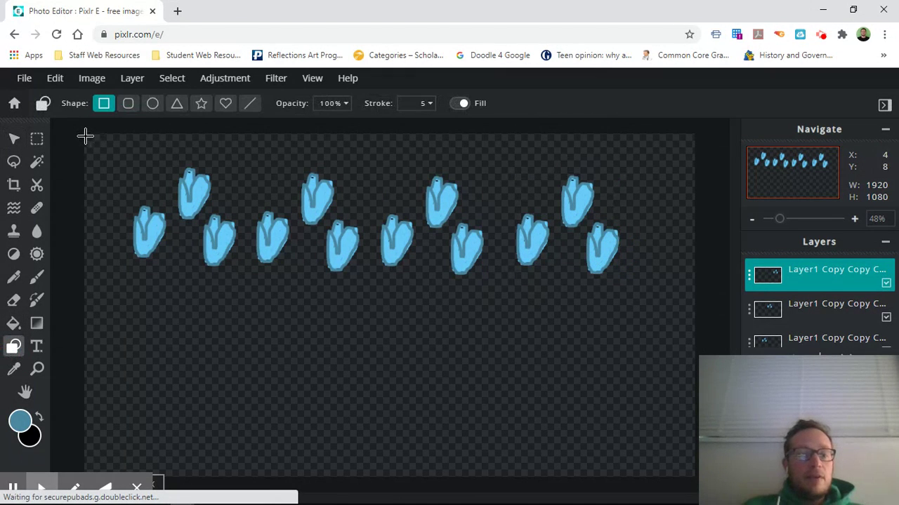
# Step: Draw a test rectangle and set the fill colour to red #F42929
pyautogui.moveTo(85, 137); pyautogui.dragTo(692, 306)
pyautogui.click(30, 436)
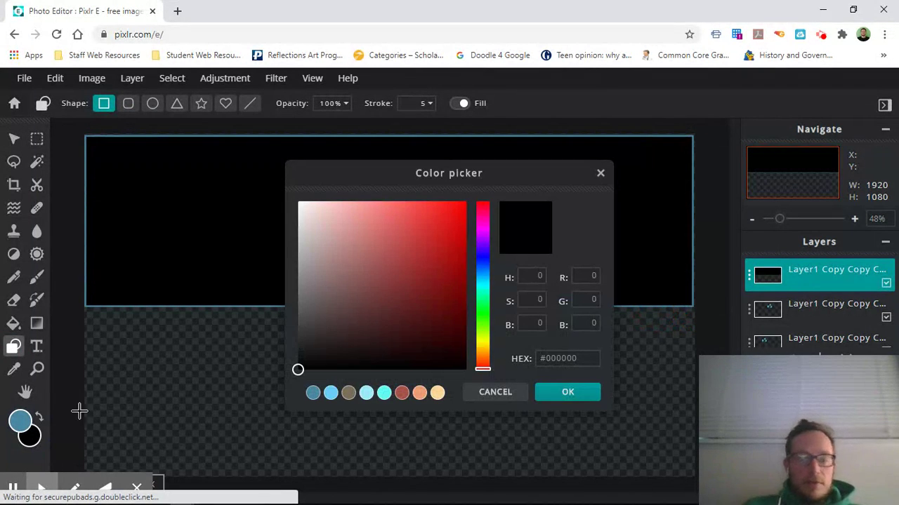
pyautogui.moveTo(298, 371); pyautogui.dragTo(438, 209)
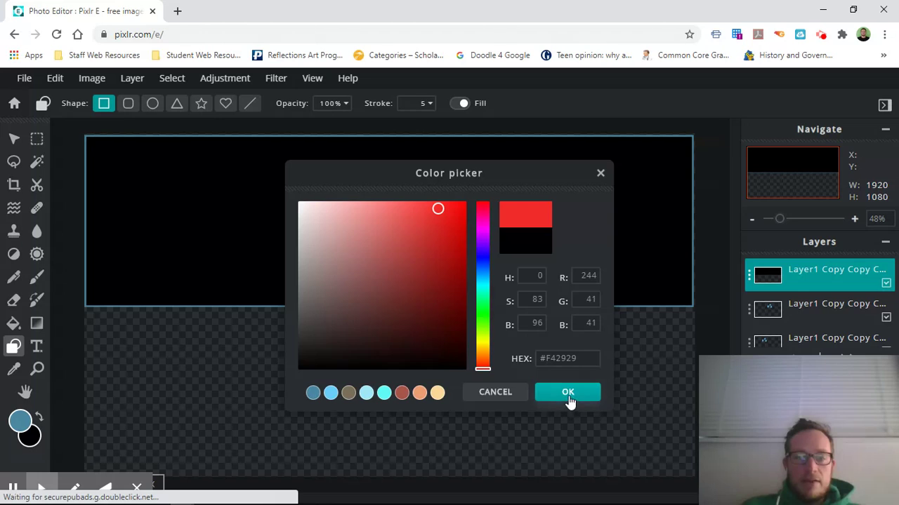
pyautogui.click(568, 393)
# Step: Undo the black test rectangle and add a new empty layer, Layer 7
pyautogui.scroll(-1, 812, 313)
pyautogui.scroll(1, 811, 312)
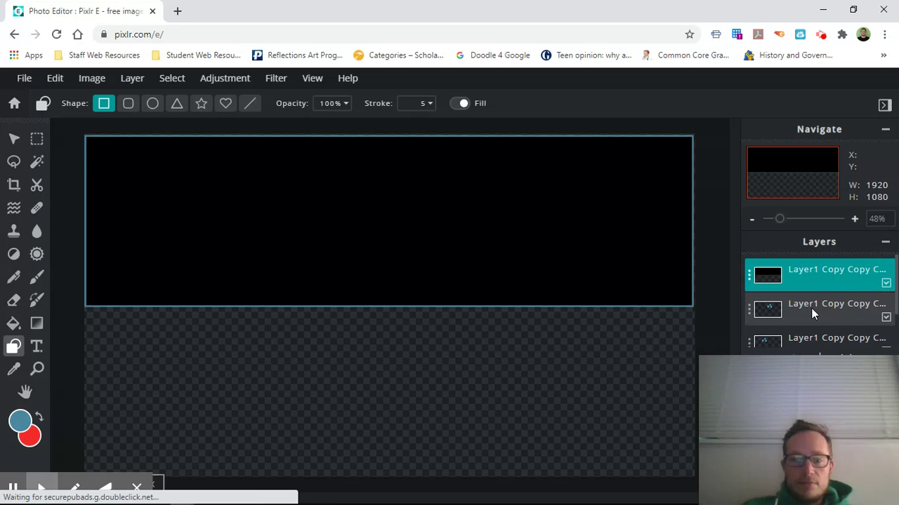
pyautogui.hotkey('ctrl', 'z')
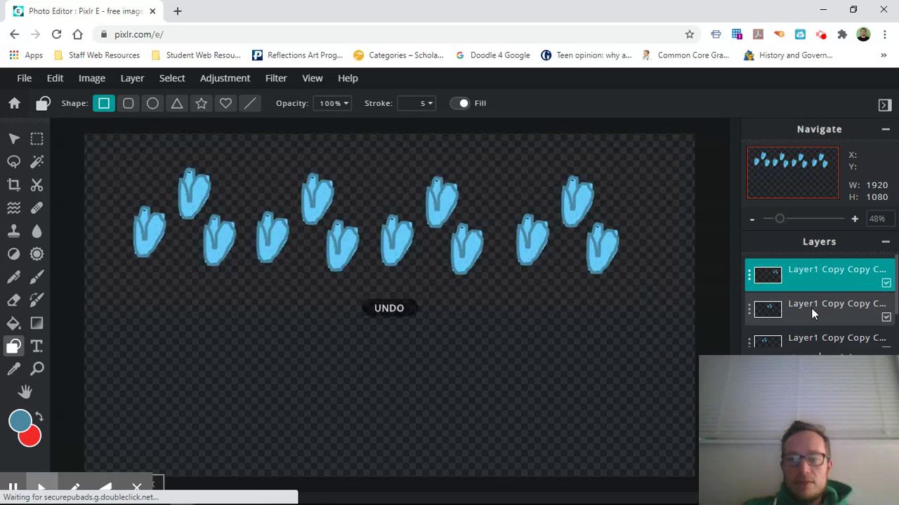
pyautogui.click(807, 484)
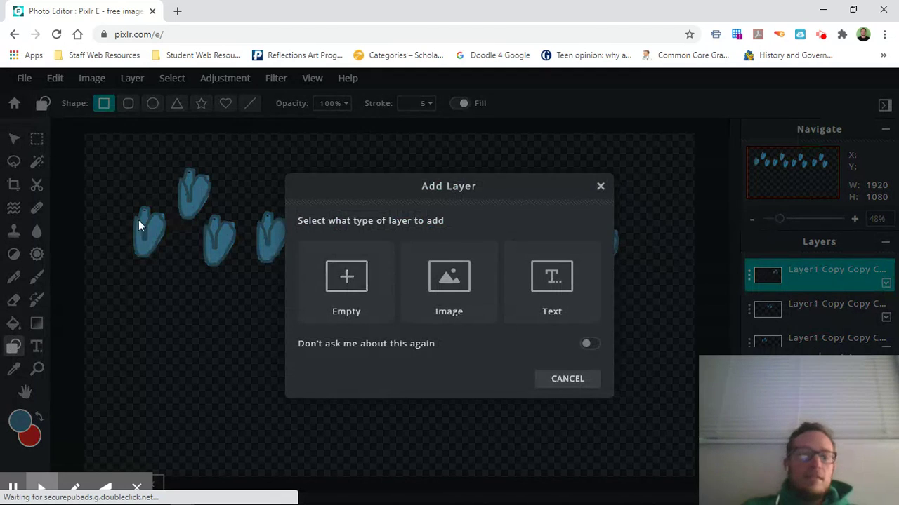
pyautogui.click(356, 309)
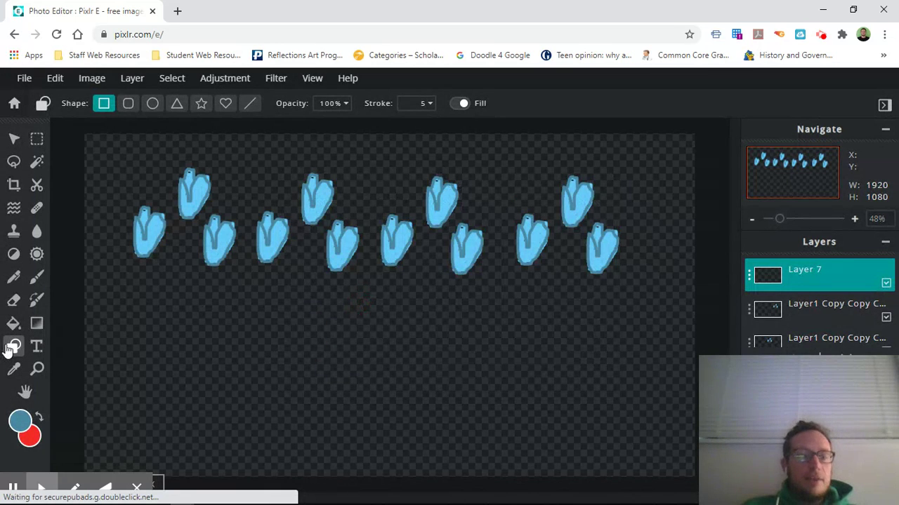
# Step: Draw a red rectangle across the canvas's top band on Layer 7 and move it below the tulip layers
pyautogui.moveTo(85, 132); pyautogui.dragTo(693, 295)
pyautogui.click(821, 275)
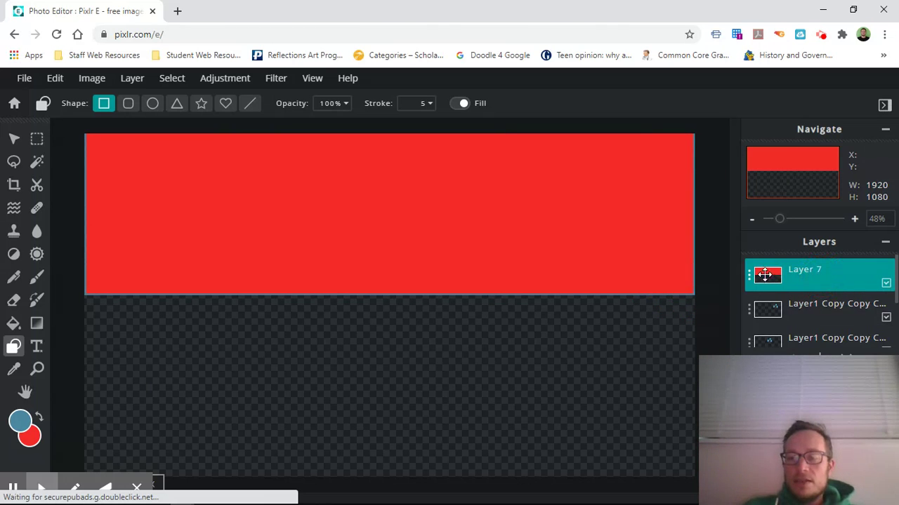
pyautogui.moveTo(801, 272); pyautogui.dragTo(805, 337)
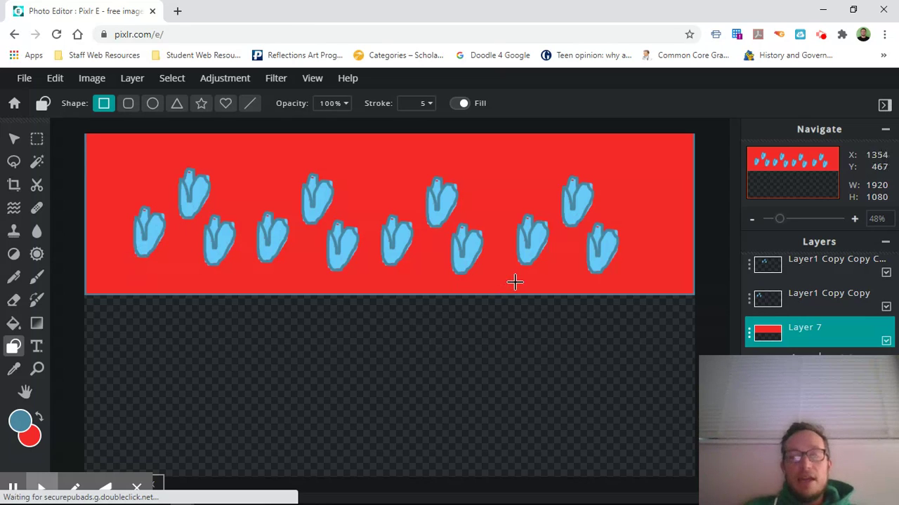
pyautogui.click(750, 300)
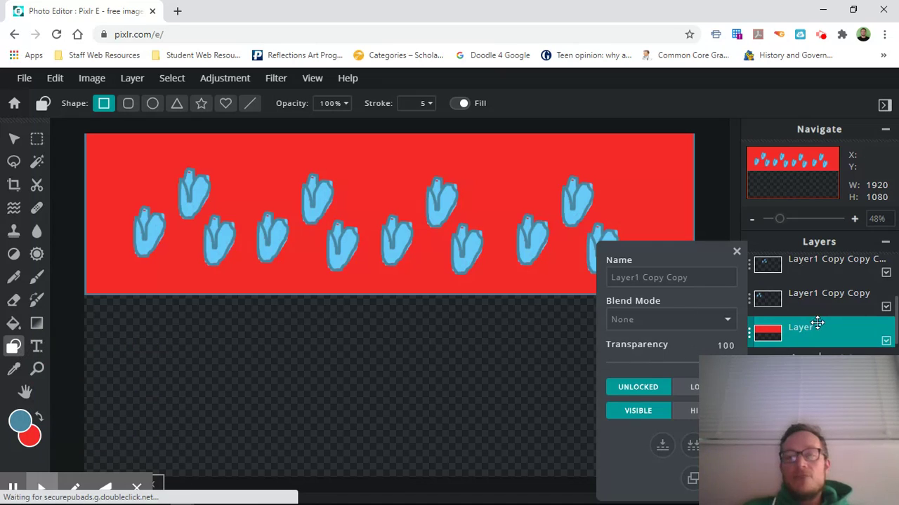
pyautogui.click(736, 252)
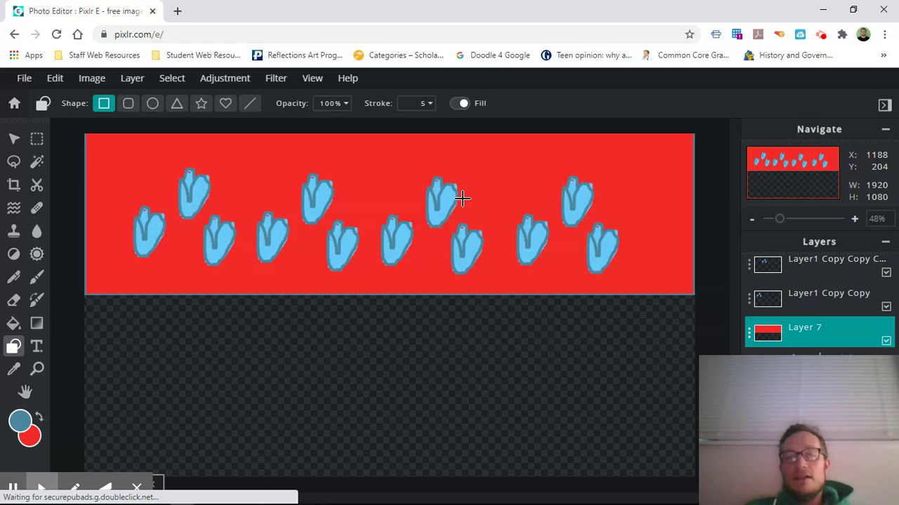
pyautogui.click(24, 79)
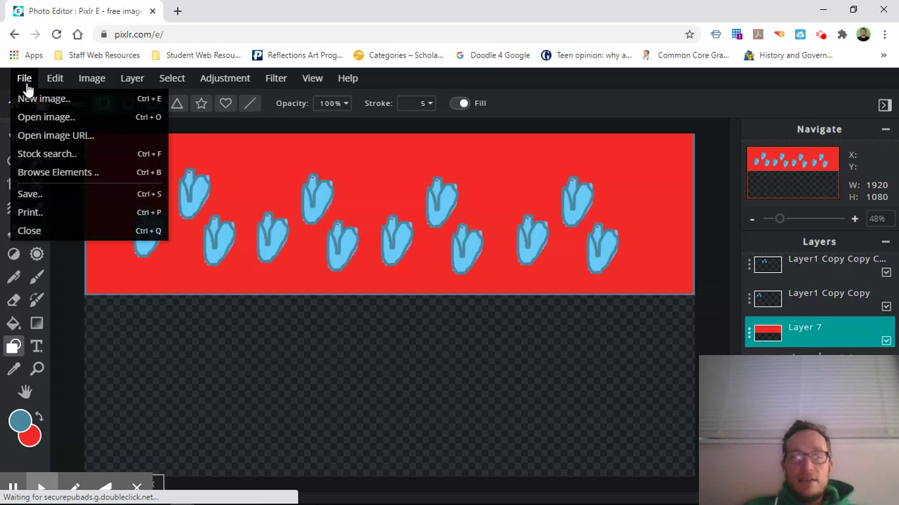
# Step: Download the design as 'Practice Background #1.png' in PNG format
pyautogui.click(52, 198)
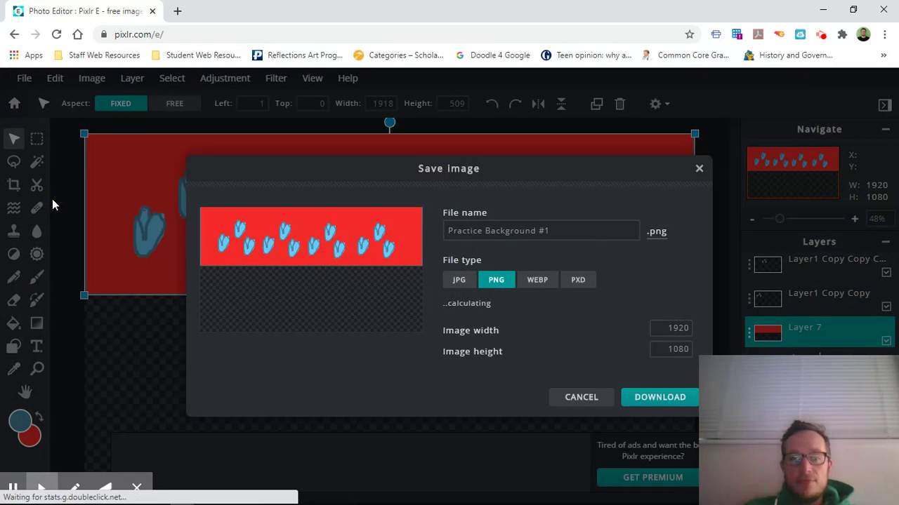
pyautogui.click(660, 397)
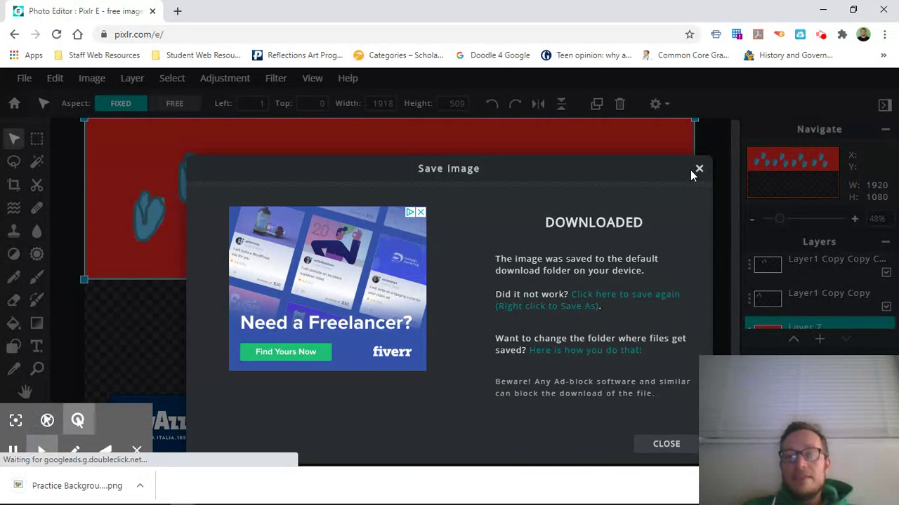
pyautogui.click(656, 445)
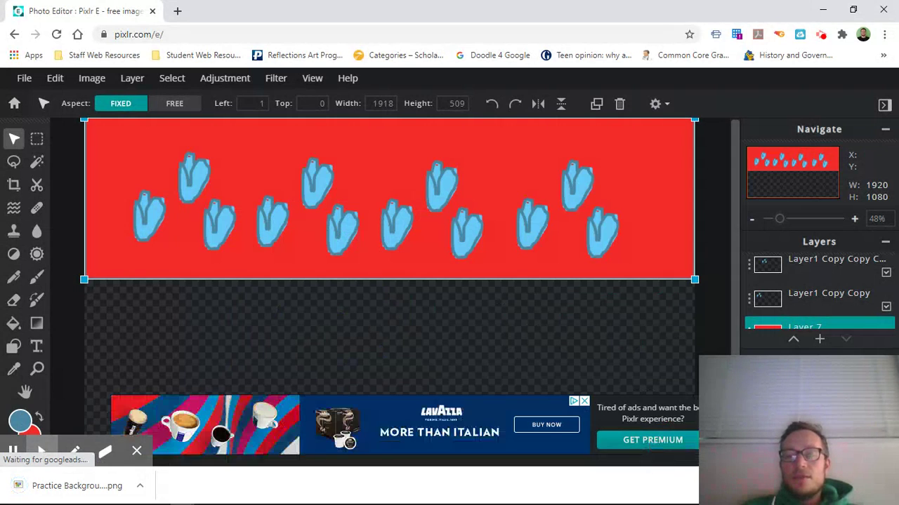